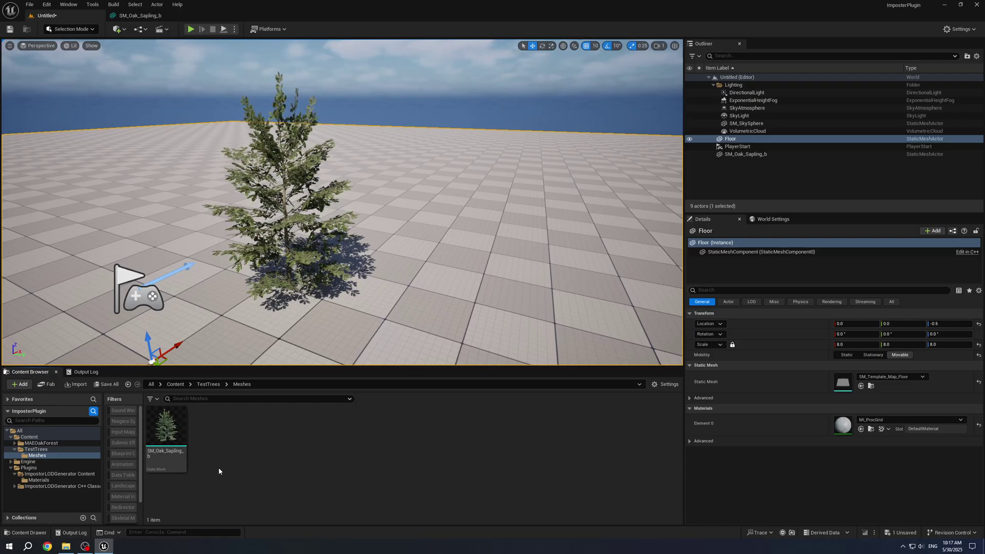
# Step: Open the SM_Oak_Sapling_b static mesh for editing and display the Impostor Generator with more width
pyautogui.doubleClick(166, 426)
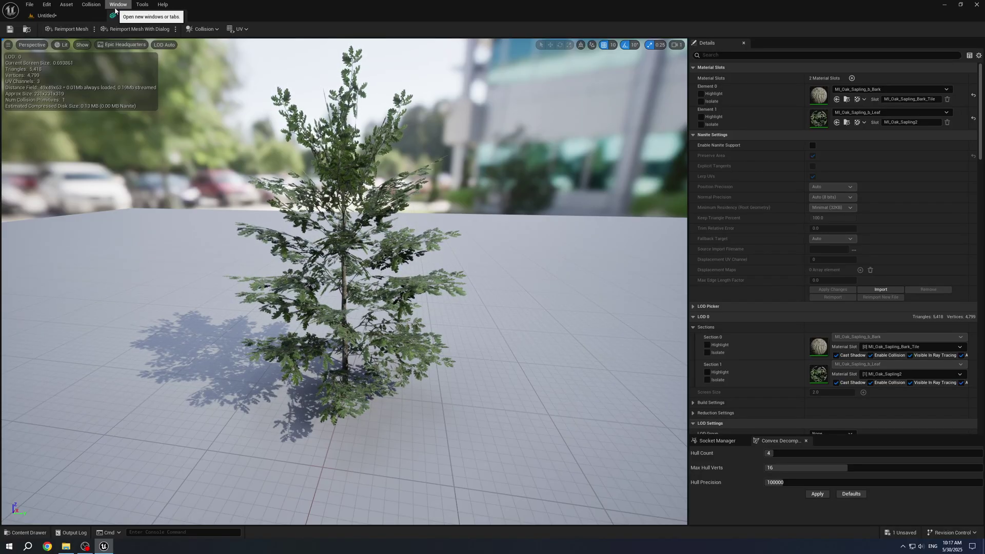
pyautogui.click(117, 6)
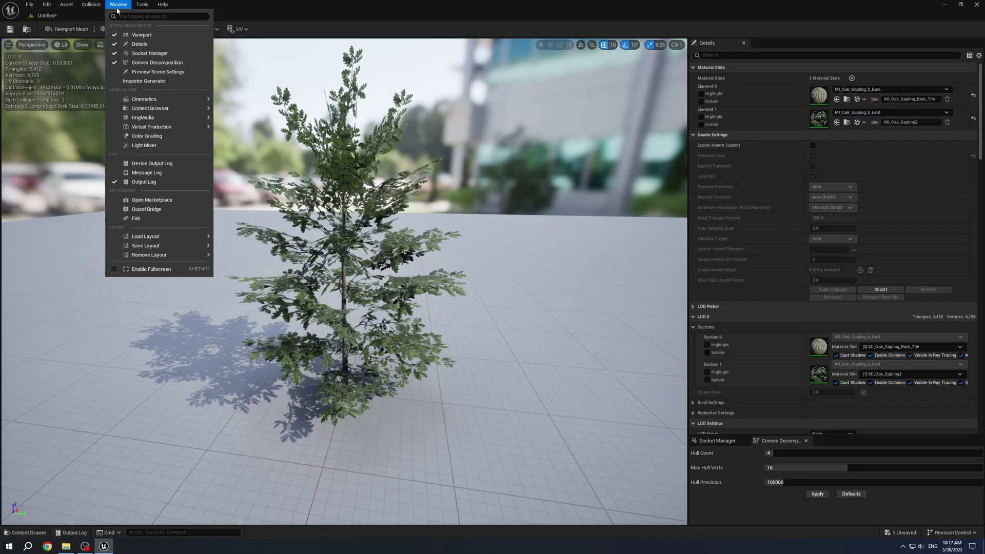
pyautogui.click(145, 82)
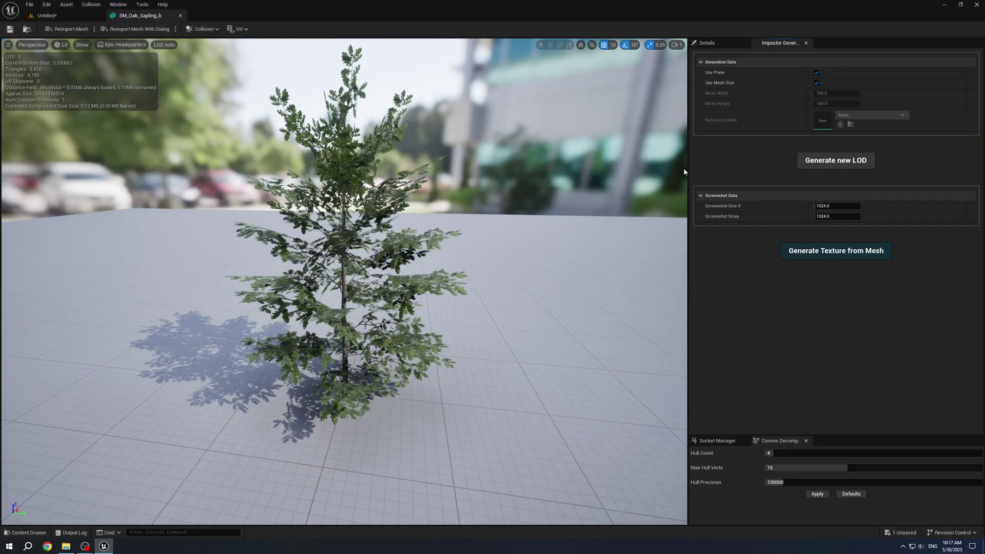
pyautogui.moveTo(687, 171); pyautogui.dragTo(652, 166)
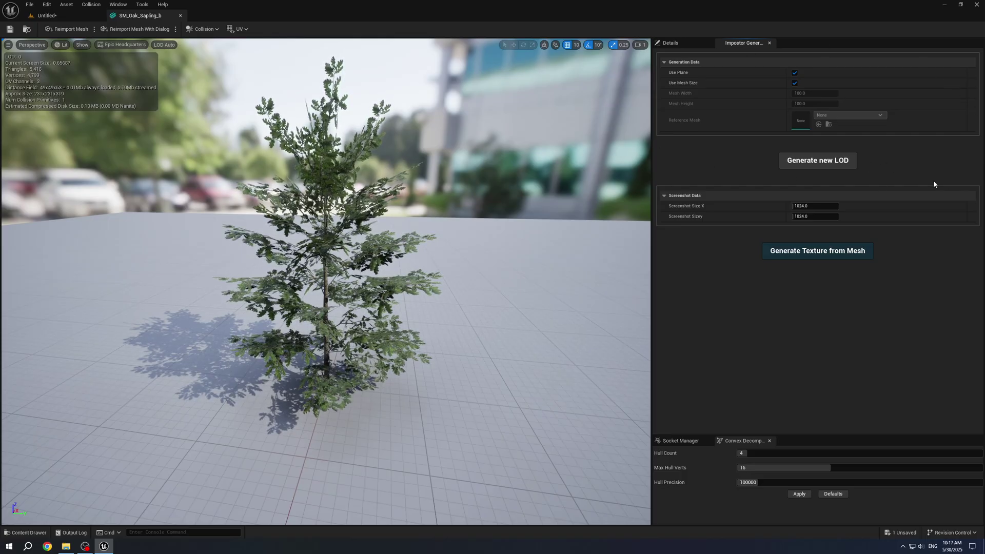
# Step: Generate a 1024 by 1024 texture from the sapling mesh and open the resulting texture asset to examine it
pyautogui.click(804, 254)
pyautogui.click(45, 15)
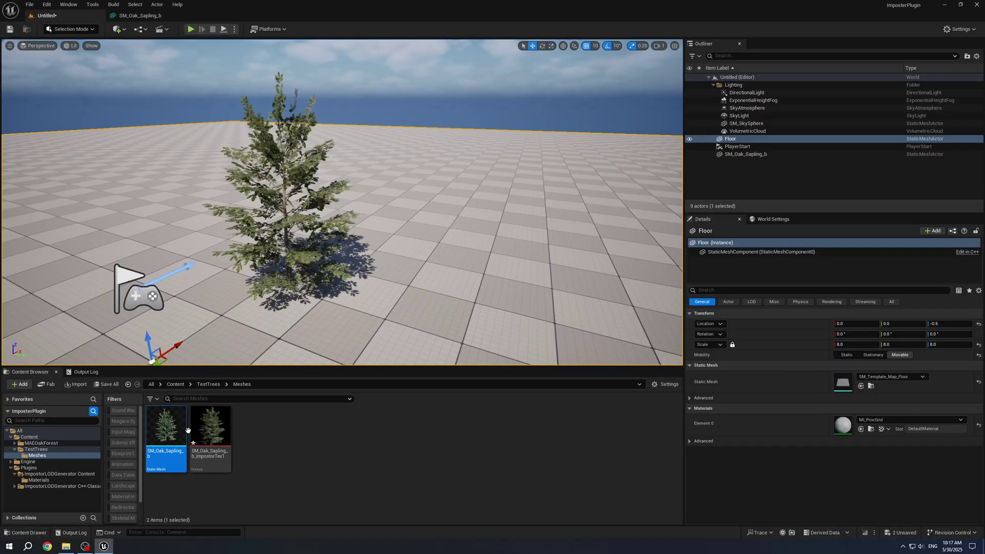
pyautogui.doubleClick(207, 452)
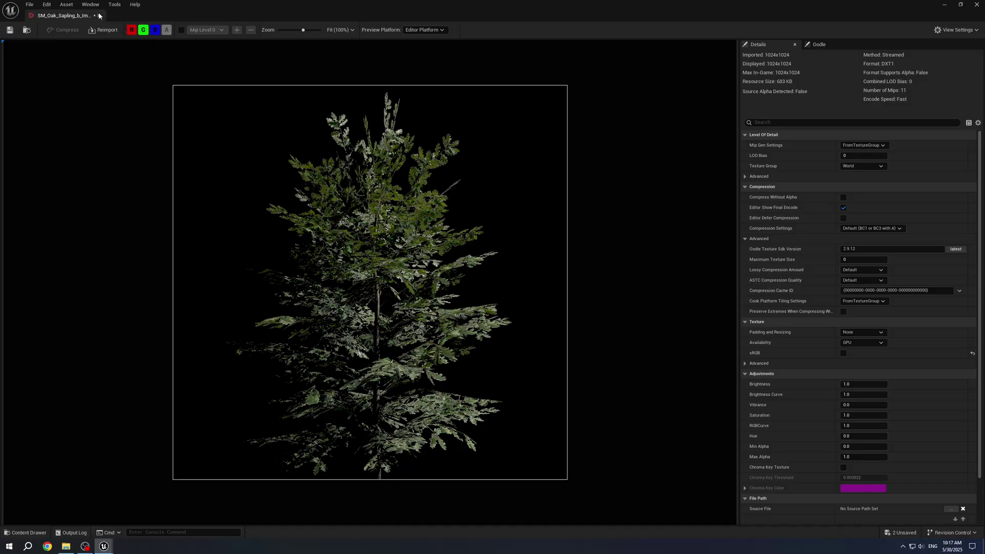
pyautogui.click(96, 16)
# Step: Delete the oak sapling from the level and force-delete the SM_Oak_Sapling_b_ImpostorTex1 texture asset
pyautogui.press('a')
pyautogui.moveTo(408, 290); pyautogui.dragTo(475, 290, button='right')
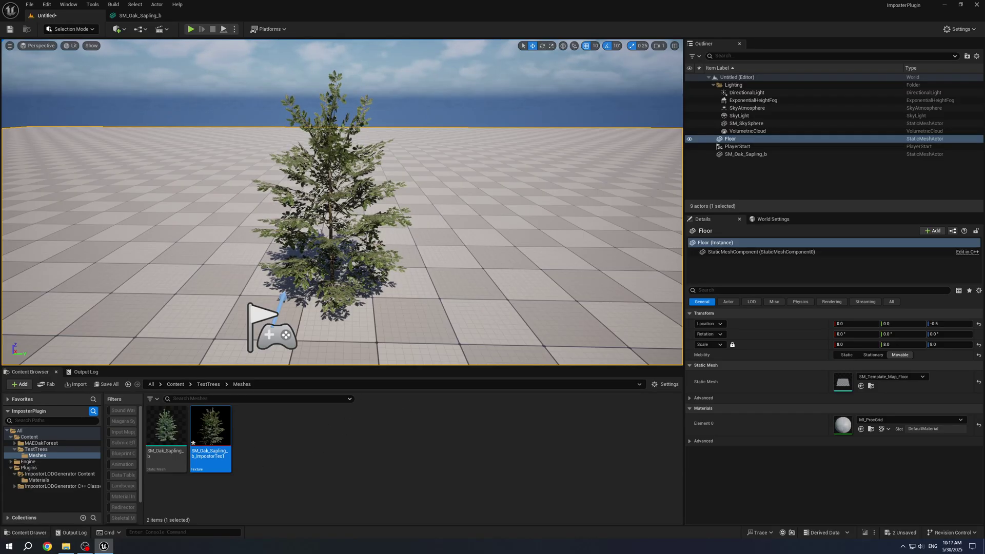
pyautogui.click(332, 260)
pyautogui.press('Delete')
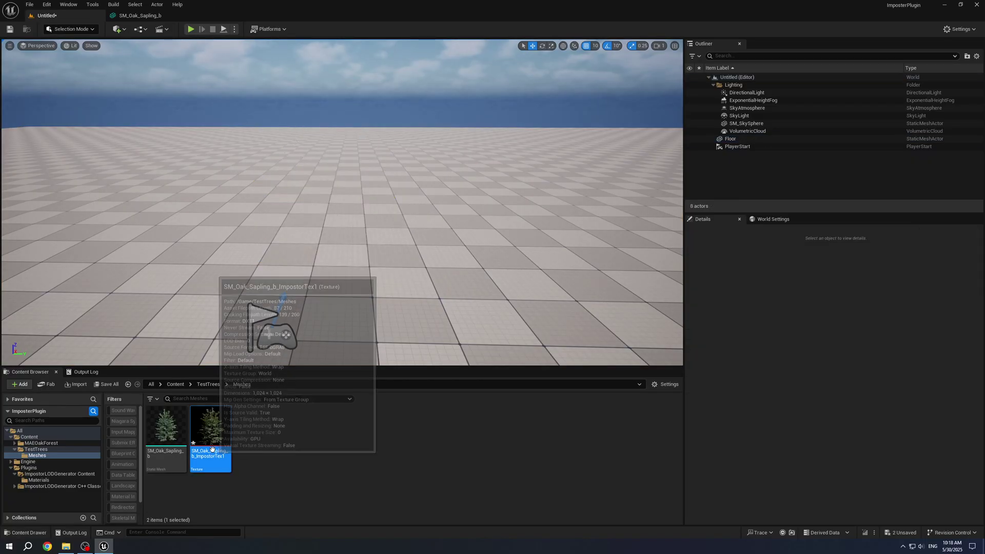
pyautogui.press('Delete')
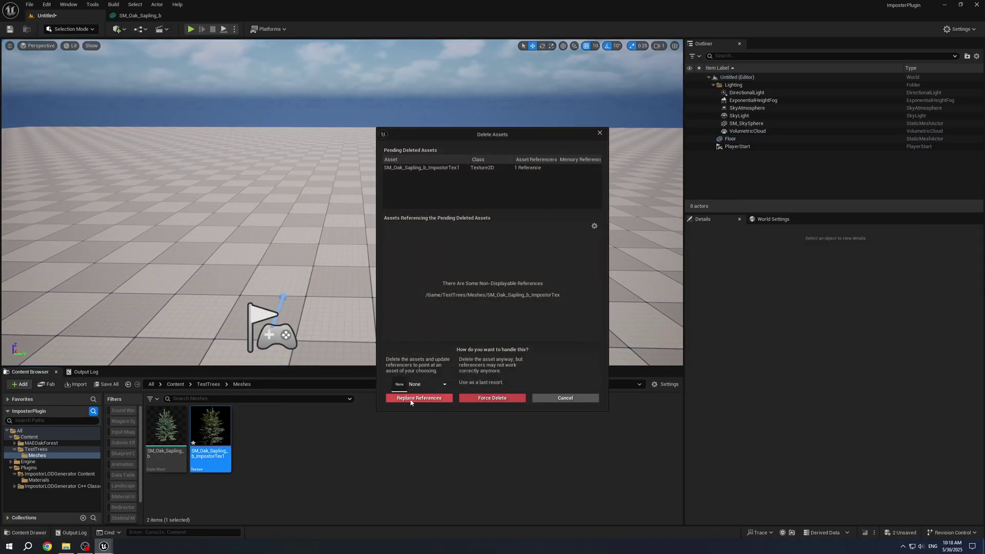
pyautogui.click(492, 397)
# Step: Reopen the oak sapling mesh, generate its impostor texture again, and return to the level
pyautogui.doubleClick(186, 437)
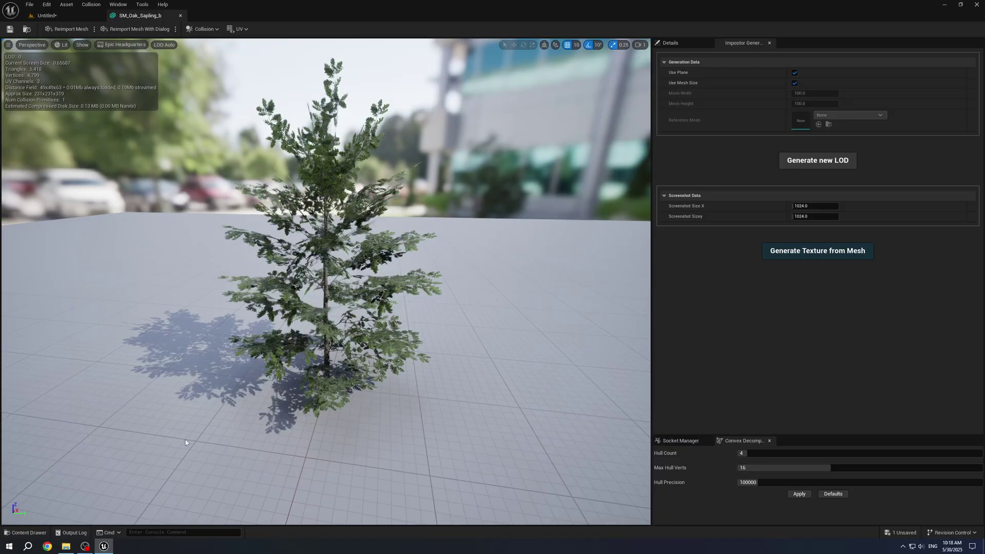
pyautogui.click(802, 257)
pyautogui.click(85, 16)
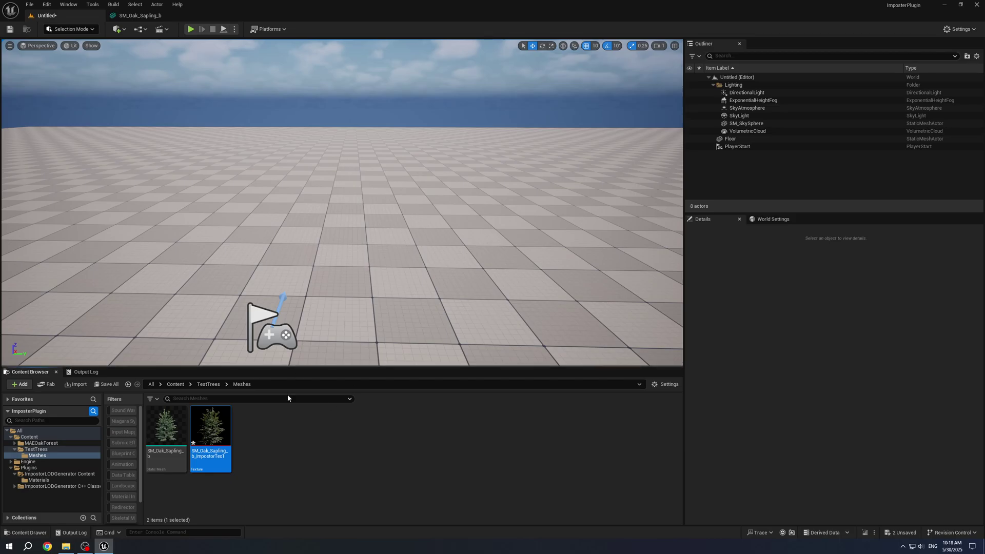
# Step: Set the light color of the level's DirectionalLight to pure red
pyautogui.click(746, 94)
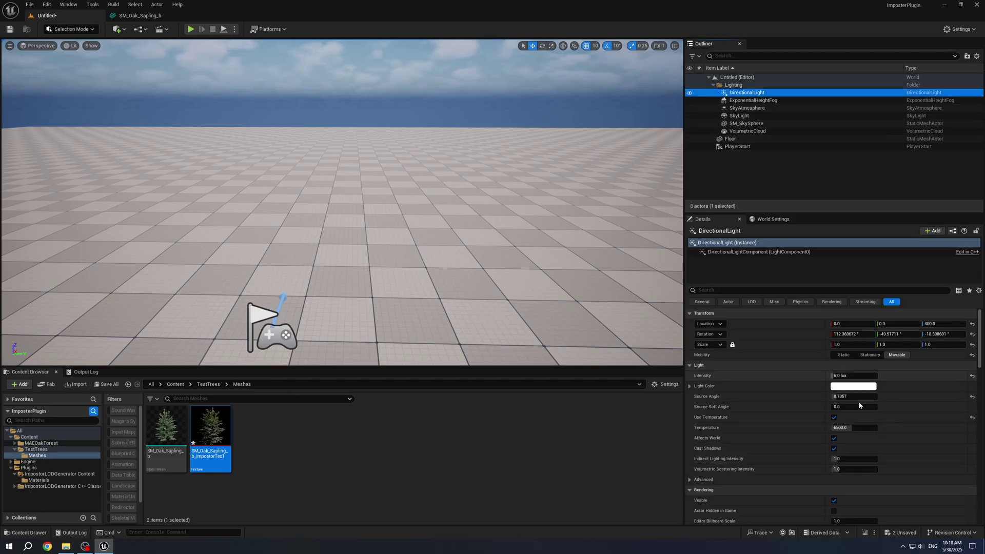
pyautogui.click(867, 389)
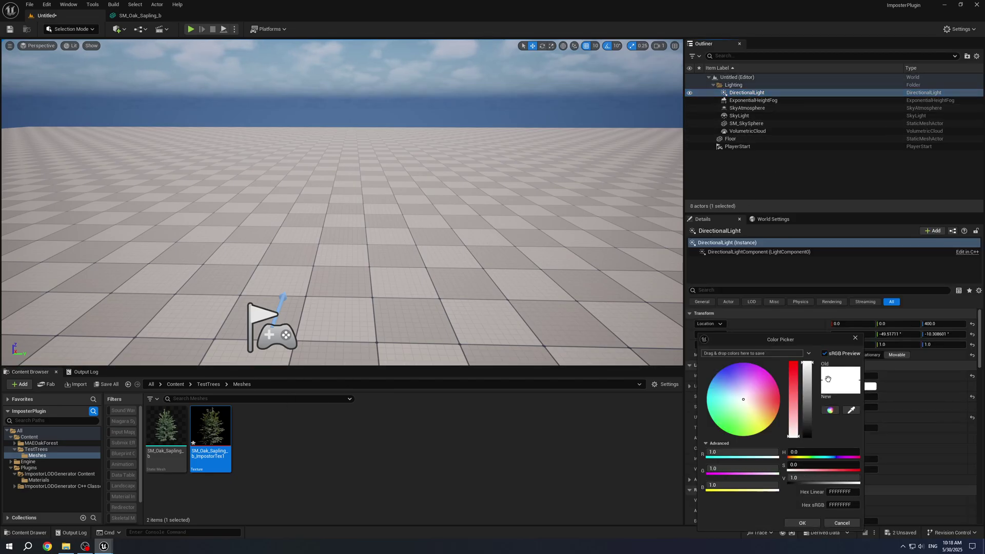
pyautogui.moveTo(792, 405); pyautogui.dragTo(798, 343)
pyautogui.click(802, 523)
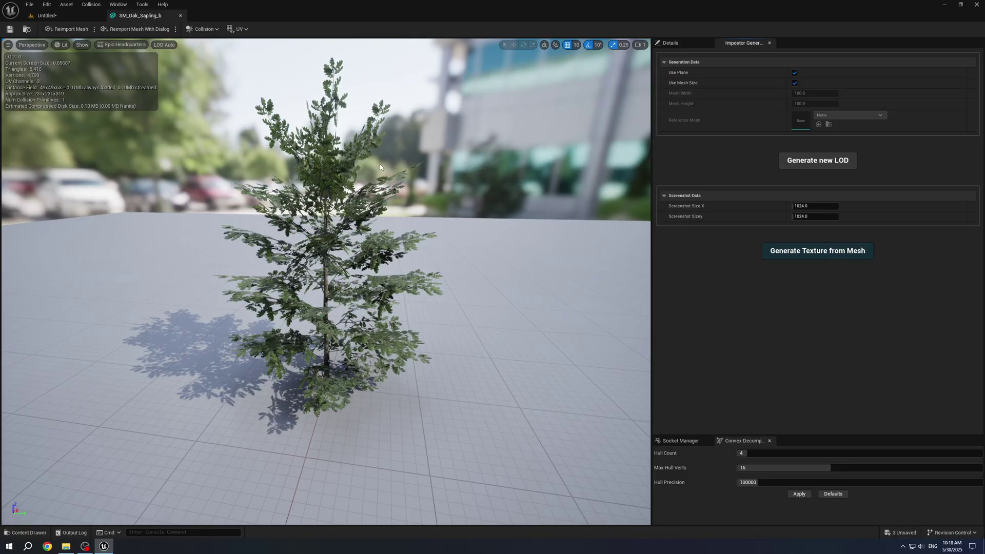
# Step: Generate a second impostor texture from the sapling mesh and open it to examine how the light color affects it
pyautogui.click(73, 13)
pyautogui.click(255, 436)
pyautogui.doubleClick(254, 436)
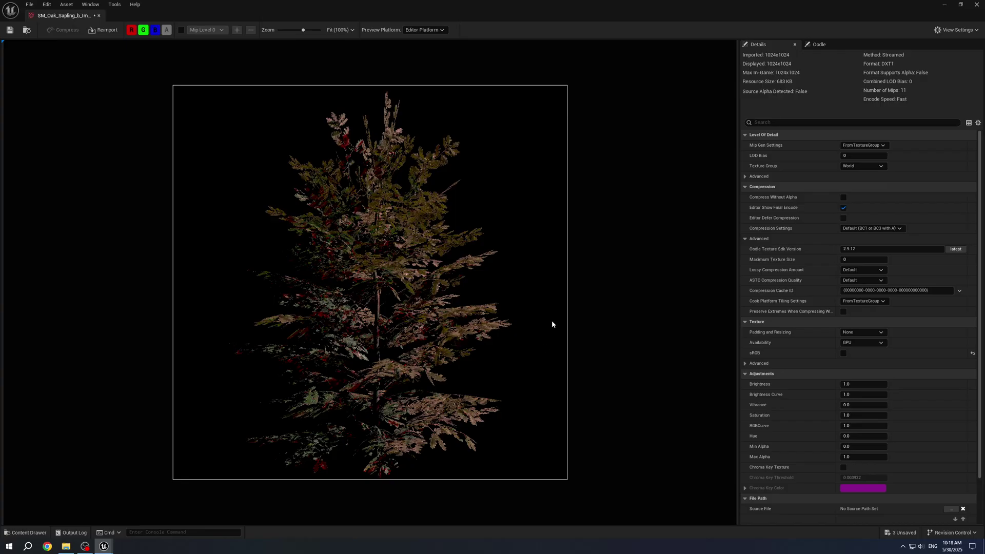
pyautogui.click(98, 17)
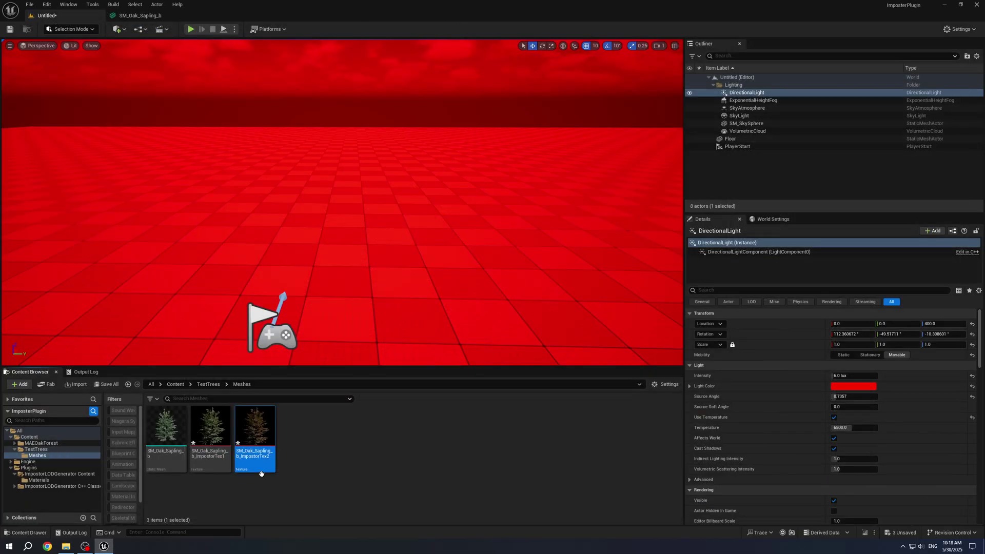
# Step: Delete the SM_Oak_Sapling_b_ImpostorTex2 texture and set the DirectionalLight's light color back to white
pyautogui.press('Delete')
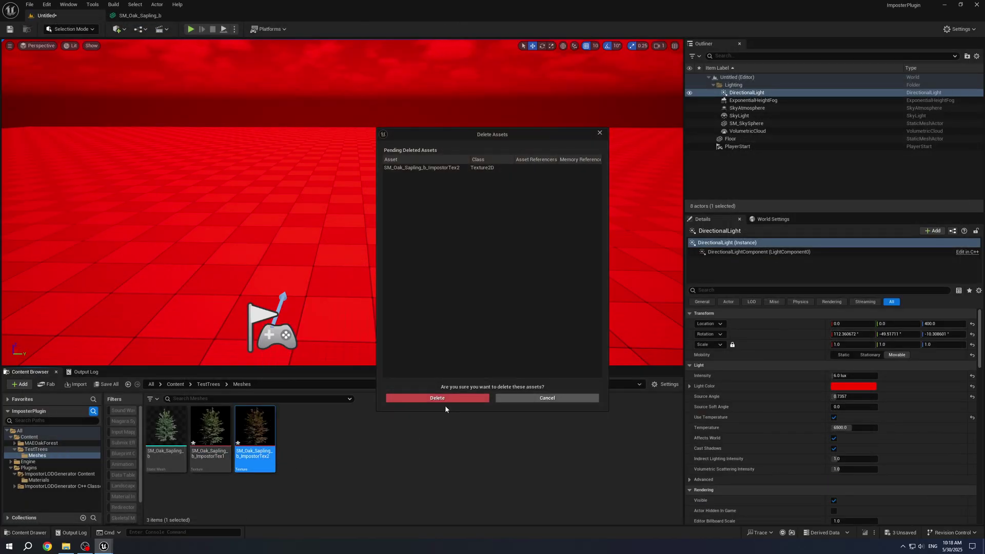
pyautogui.click(442, 398)
pyautogui.click(872, 387)
pyautogui.moveTo(800, 408); pyautogui.dragTo(798, 447)
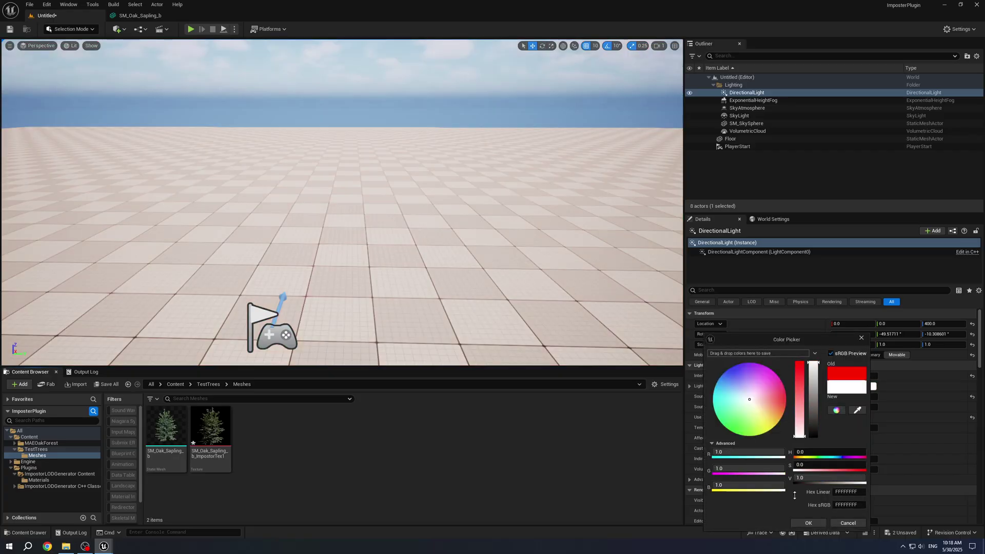
pyautogui.click(814, 524)
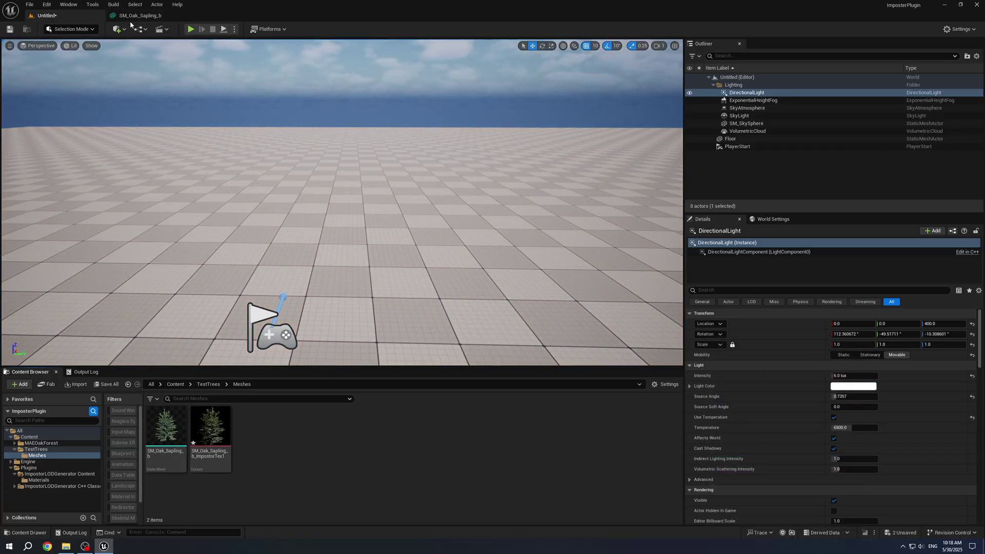
# Step: Generate a new LOD for the sapling mesh with Use Plane and Use Mesh Size enabled, and inspect the plane
pyautogui.click(140, 15)
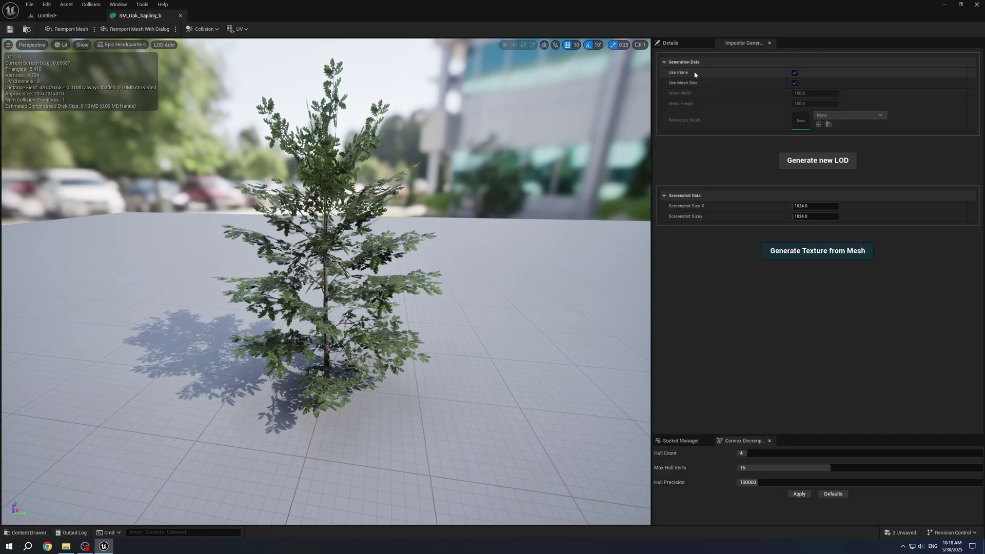
pyautogui.click(795, 74)
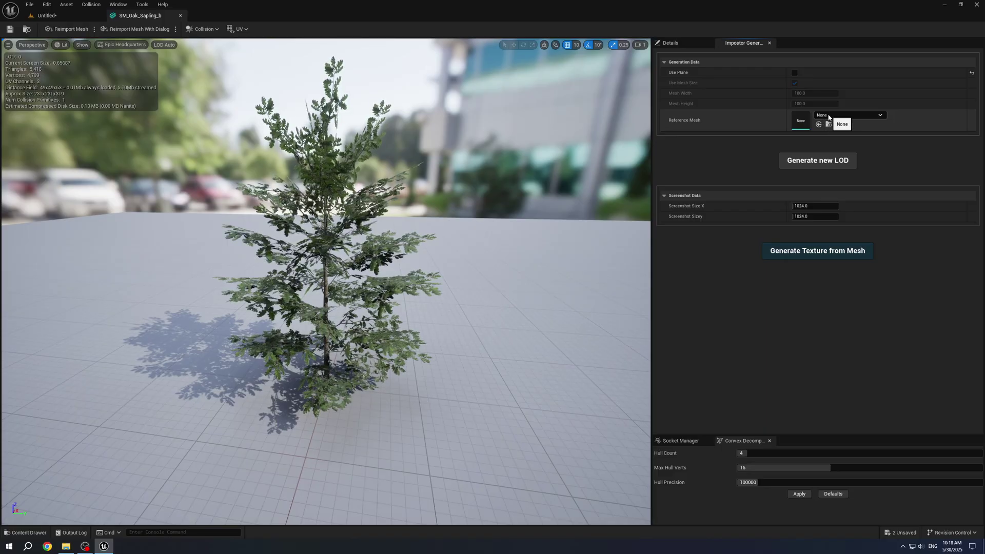
pyautogui.click(795, 73)
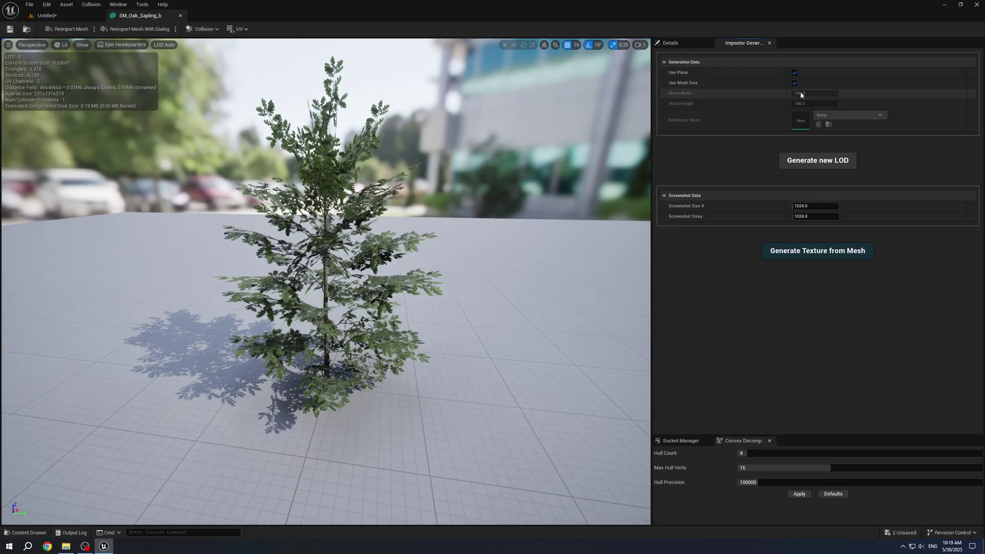
pyautogui.click(813, 166)
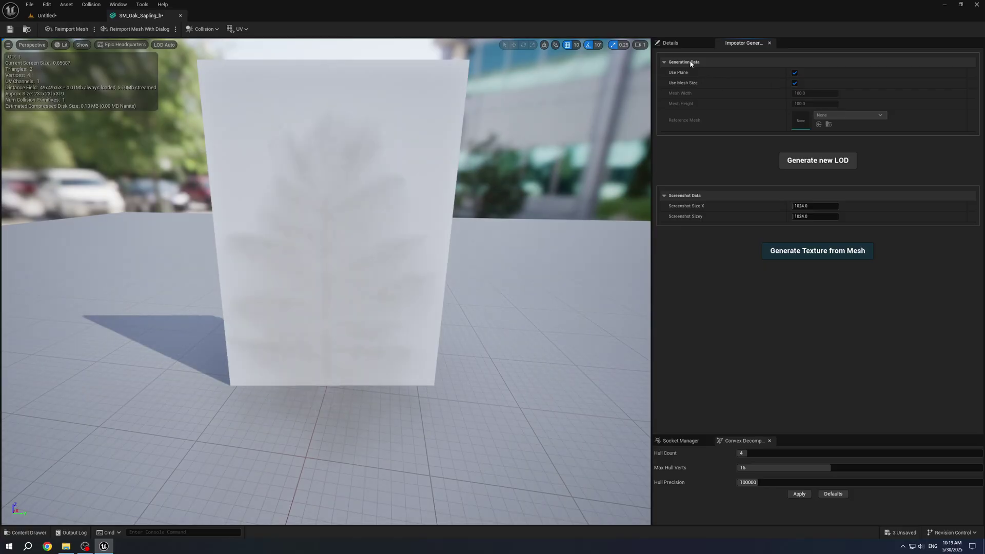
pyautogui.moveTo(452, 231); pyautogui.dragTo(482, 239, button='right')
pyautogui.moveTo(405, 238); pyautogui.dragTo(392, 240)
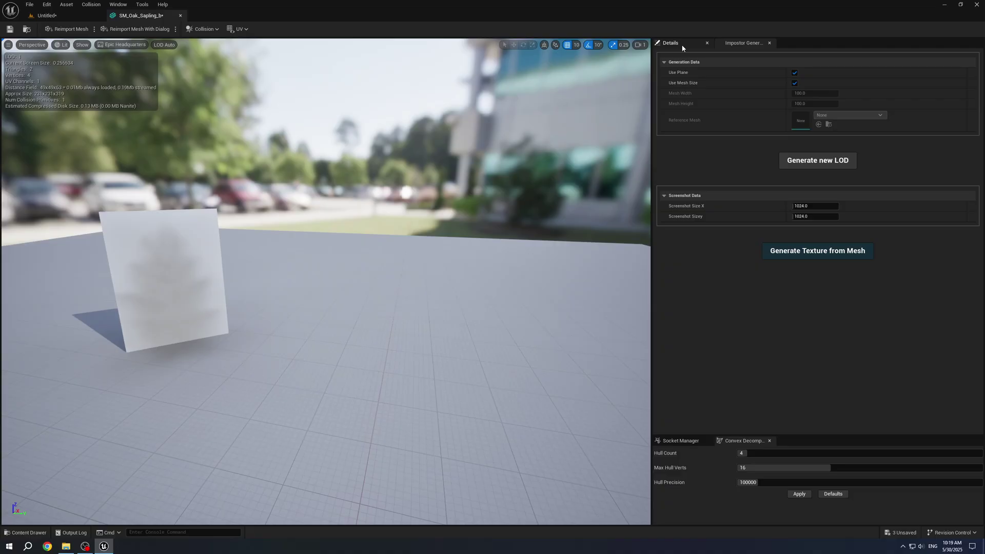
# Step: Set the sapling mesh's Number of LODs to 1 and apply the change
pyautogui.click(678, 43)
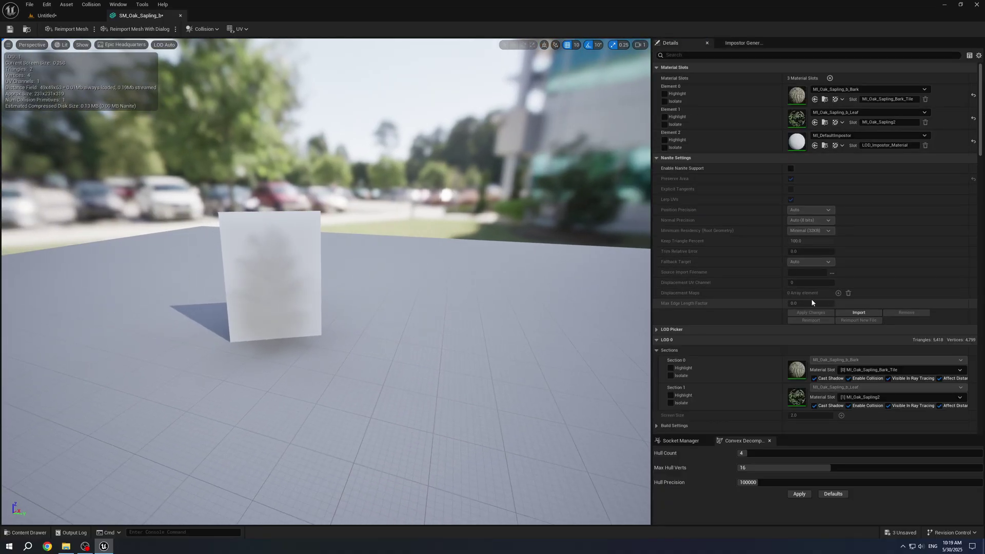
pyautogui.scroll(-5, 811, 298)
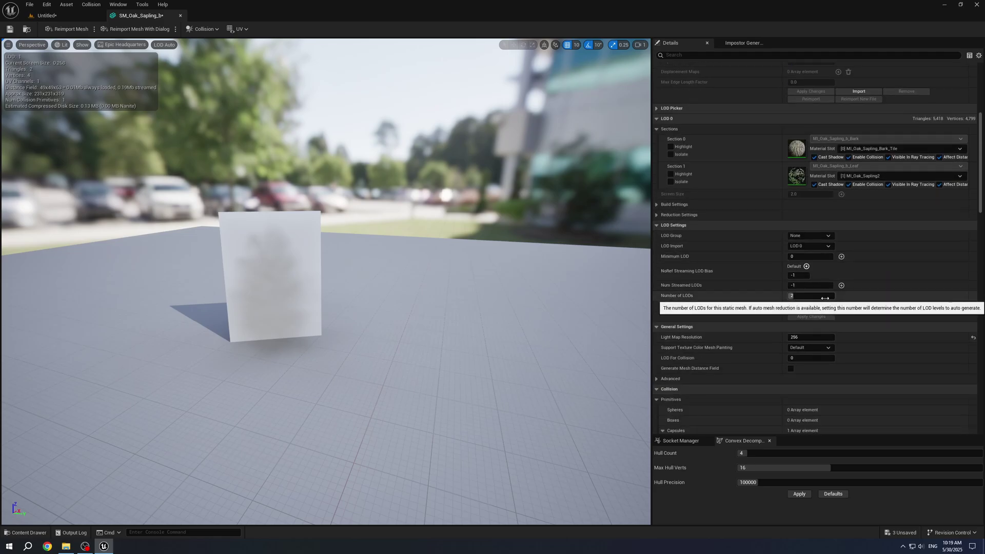
pyautogui.write('1')
pyautogui.press('Return')
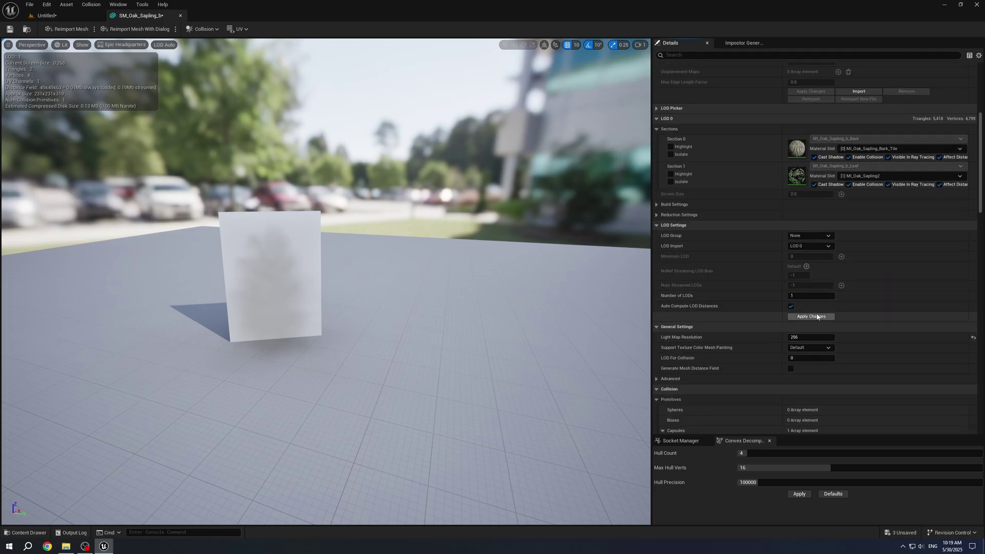
pyautogui.click(816, 317)
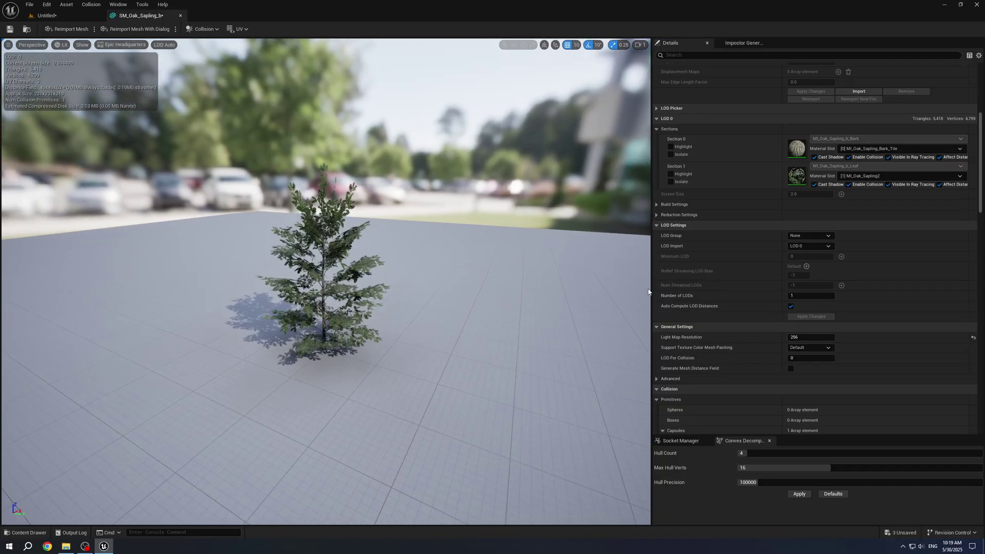
# Step: Generate a plane LOD of width 100 and height 100 with Use Mesh Size disabled, and reduce the mesh to 1 LOD again
pyautogui.scroll(3, 763, 291)
pyautogui.click(743, 42)
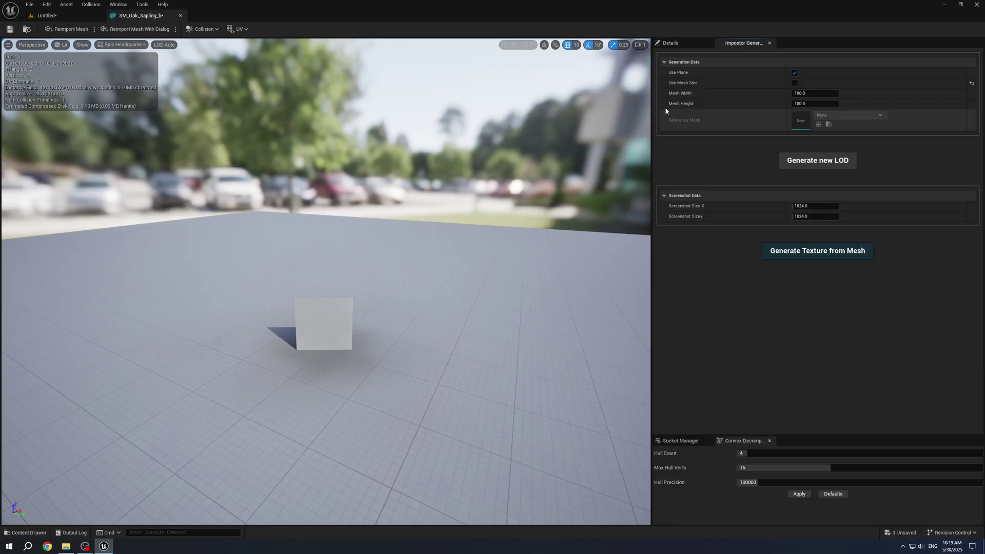
pyautogui.click(685, 43)
pyautogui.scroll(-4, 843, 322)
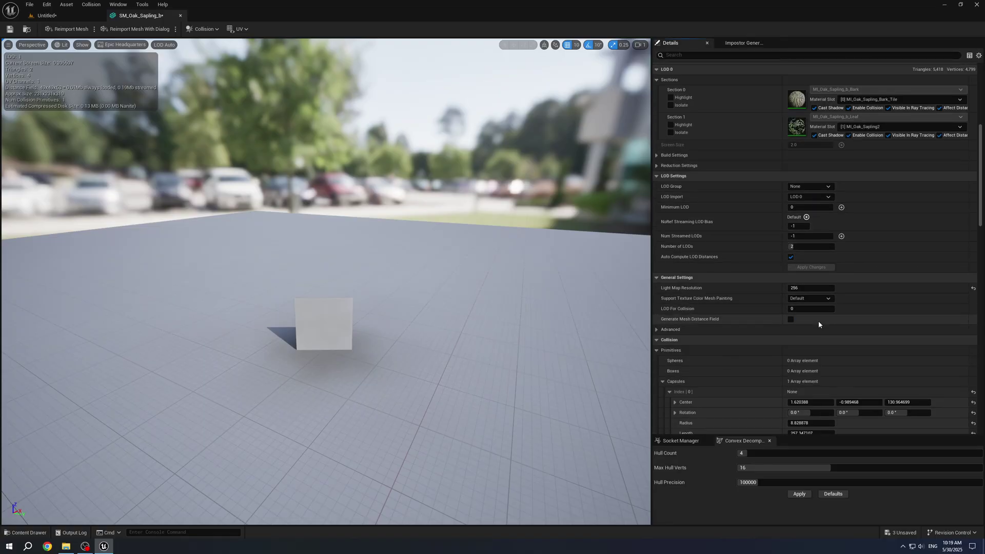
pyautogui.moveTo(809, 246); pyautogui.dragTo(791, 246)
pyautogui.click(811, 267)
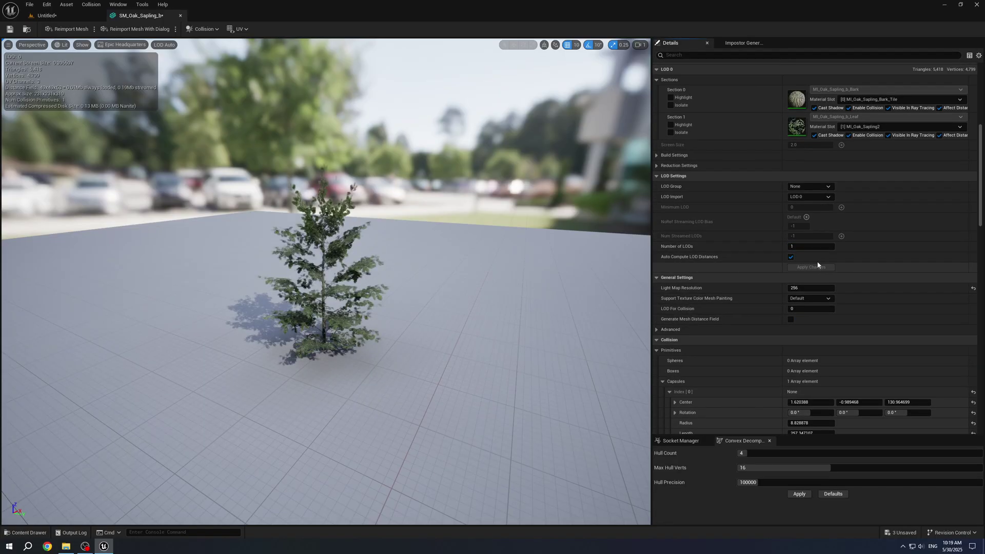
# Step: Disable Use Plane, choose the Cone static mesh as Reference Mesh, and generate a new LOD from it
pyautogui.click(743, 43)
pyautogui.click(794, 73)
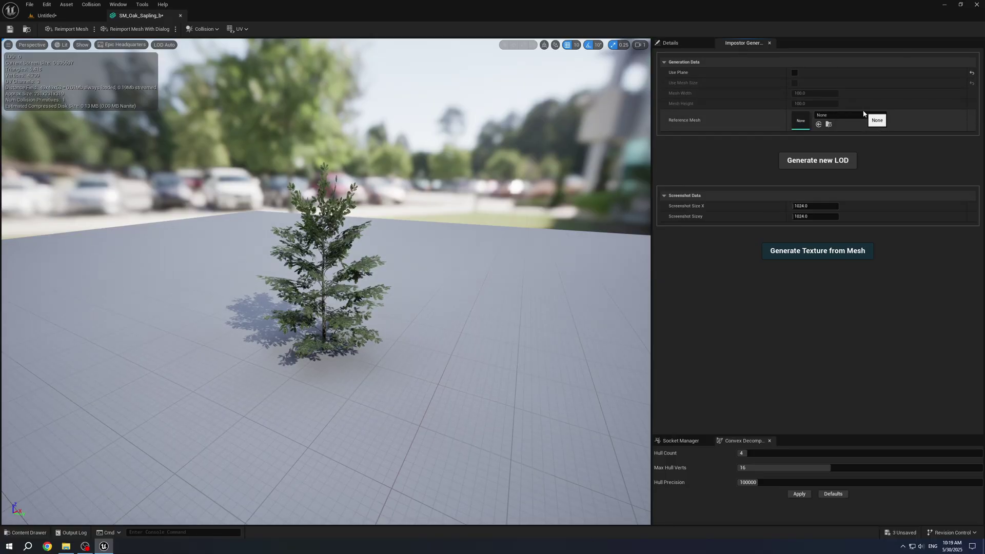
pyautogui.click(864, 116)
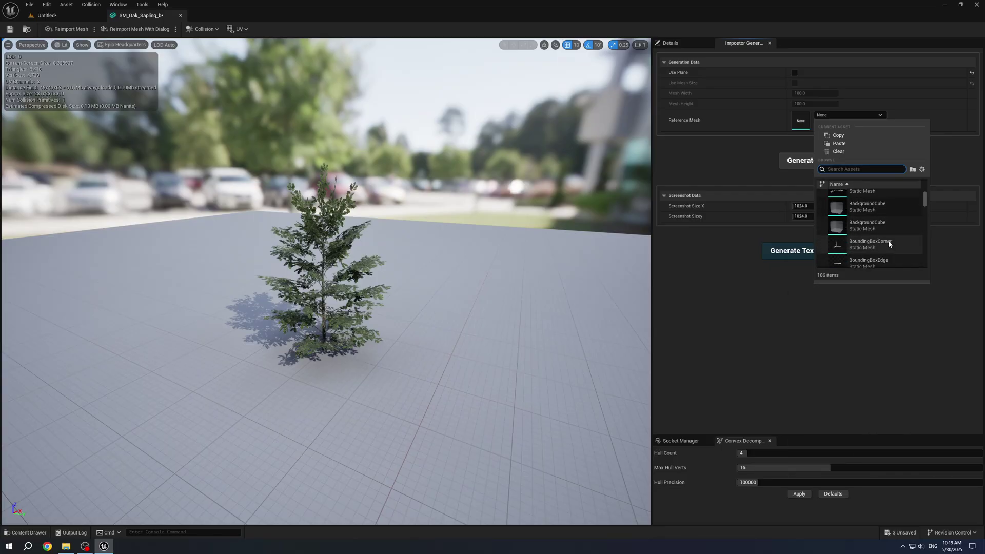
pyautogui.click(889, 247)
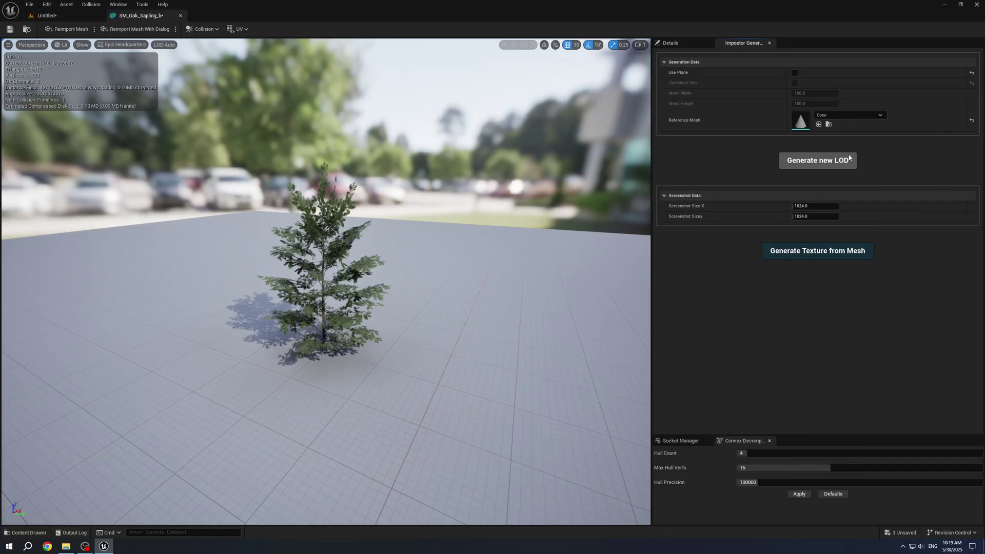
pyautogui.click(840, 164)
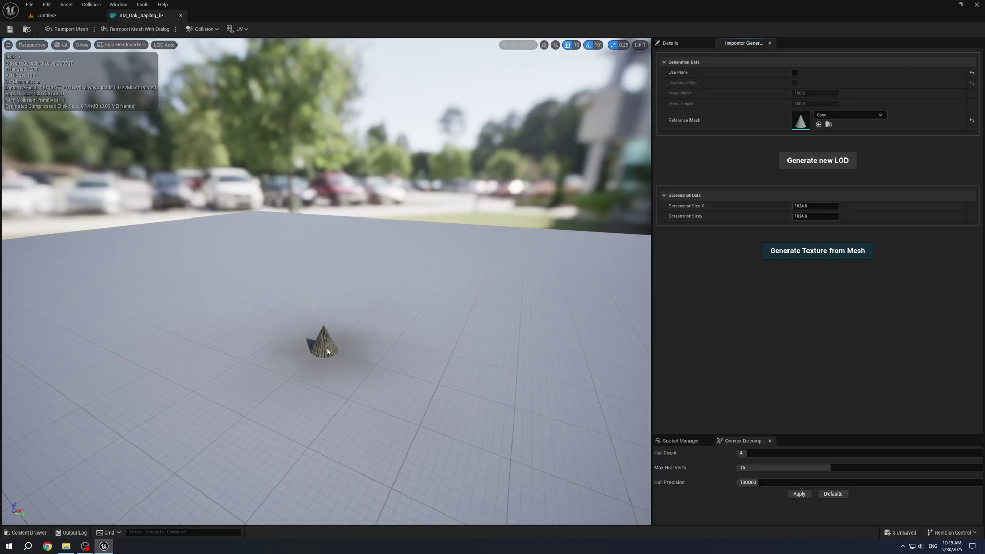
# Step: Inspect the cone LOD, then remove it by setting the mesh's Number of LODs to 1 and applying the change
pyautogui.moveTo(381, 363); pyautogui.dragTo(420, 387, button='right')
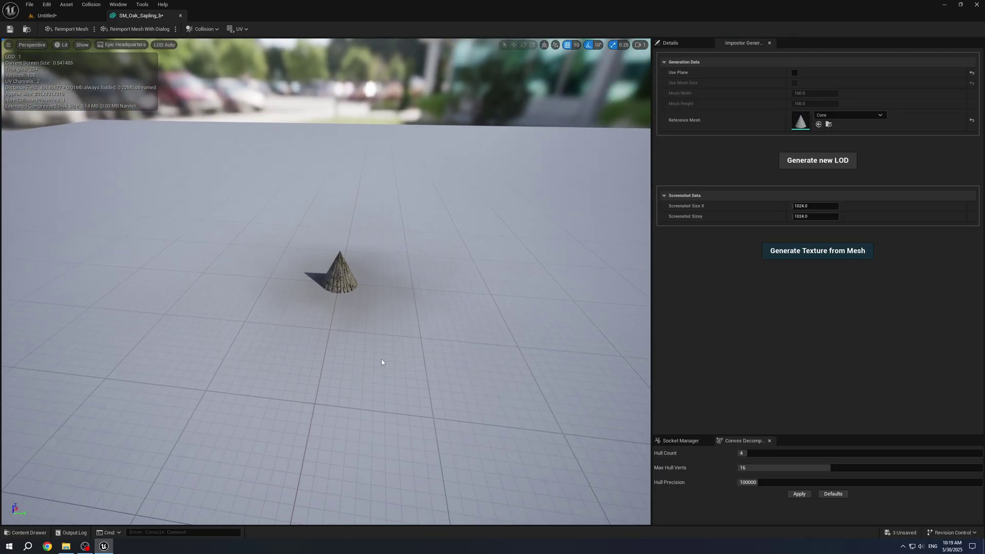
pyautogui.moveTo(355, 317); pyautogui.dragTo(490, 334)
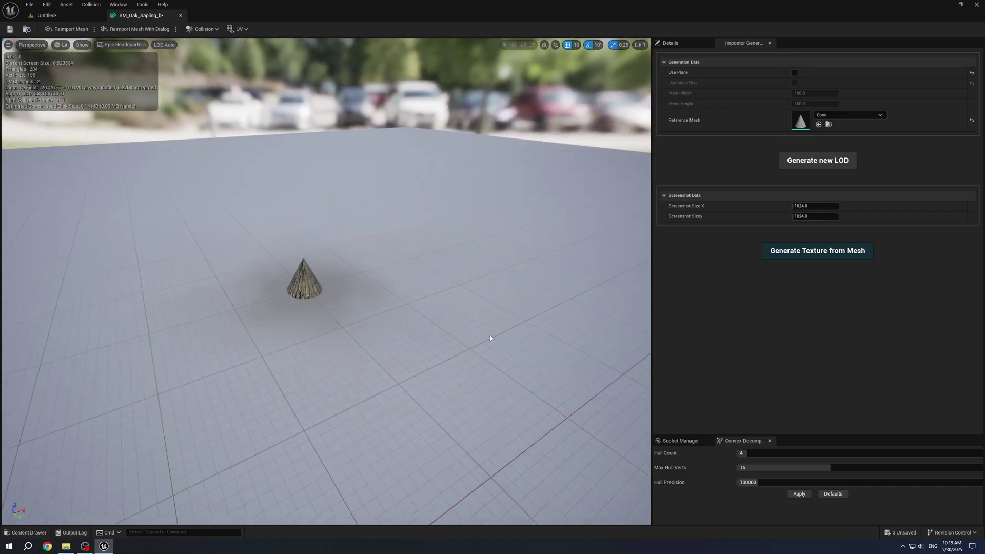
pyautogui.click(671, 44)
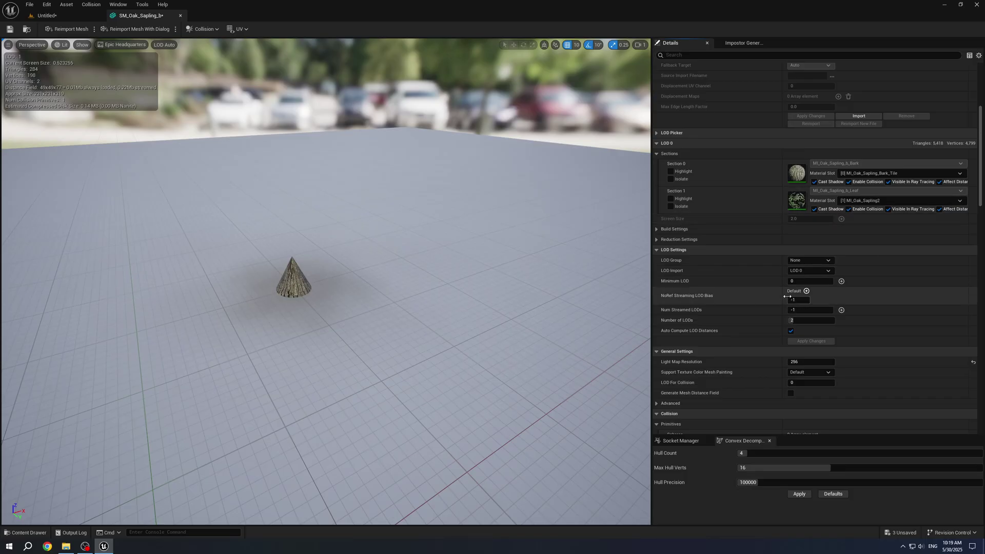
pyautogui.scroll(8, 791, 300)
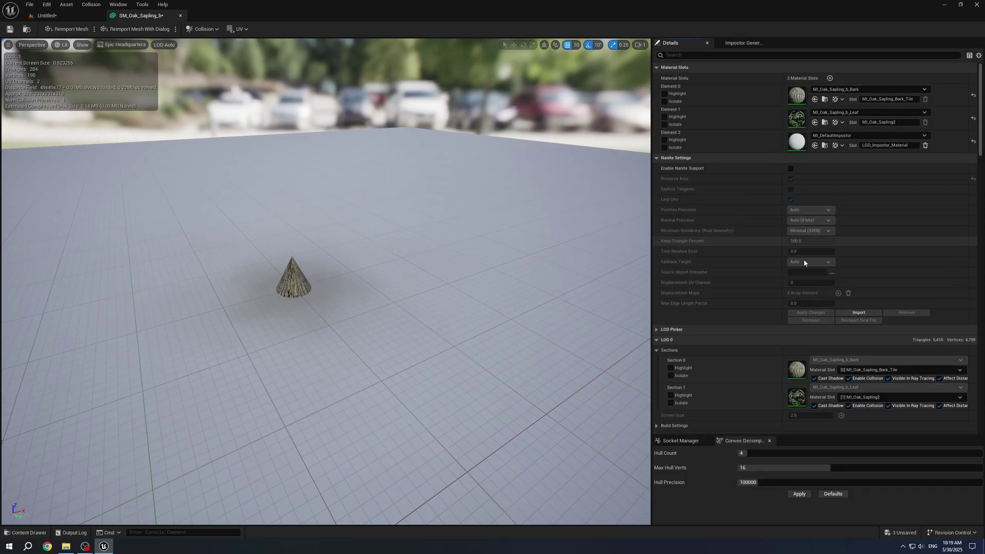
pyautogui.scroll(-4, 802, 261)
pyautogui.click(754, 42)
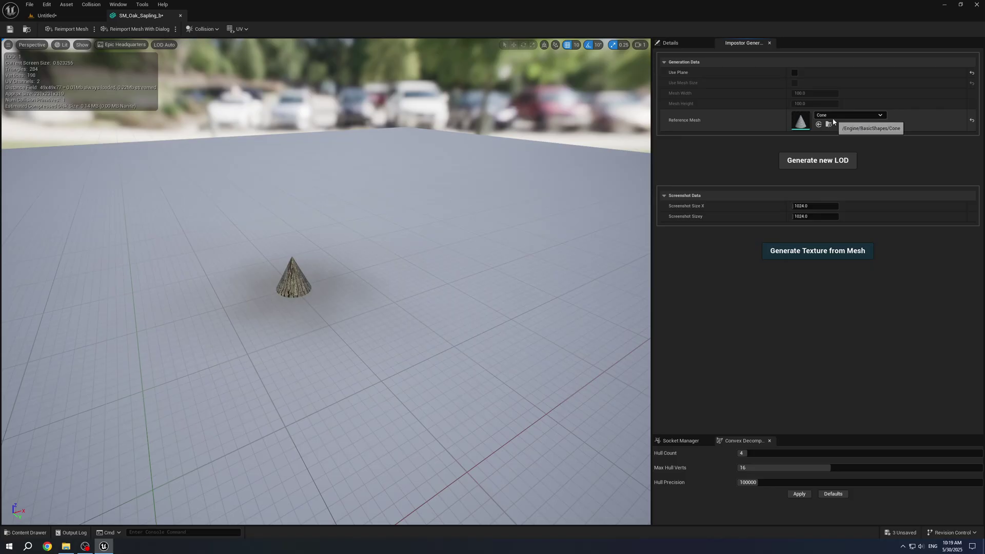
pyautogui.click(670, 42)
pyautogui.scroll(-5, 798, 294)
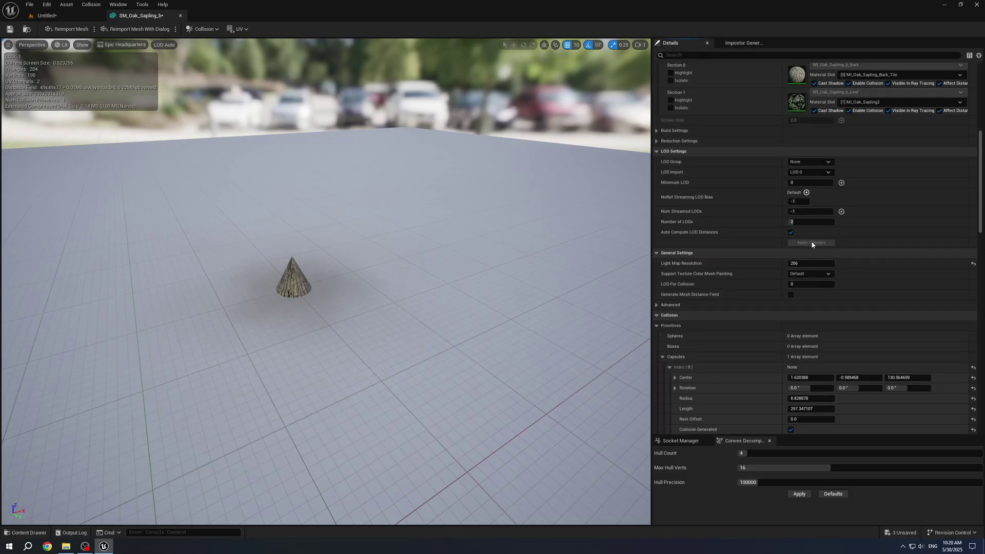
pyautogui.moveTo(814, 220); pyautogui.dragTo(798, 221)
pyautogui.click(820, 243)
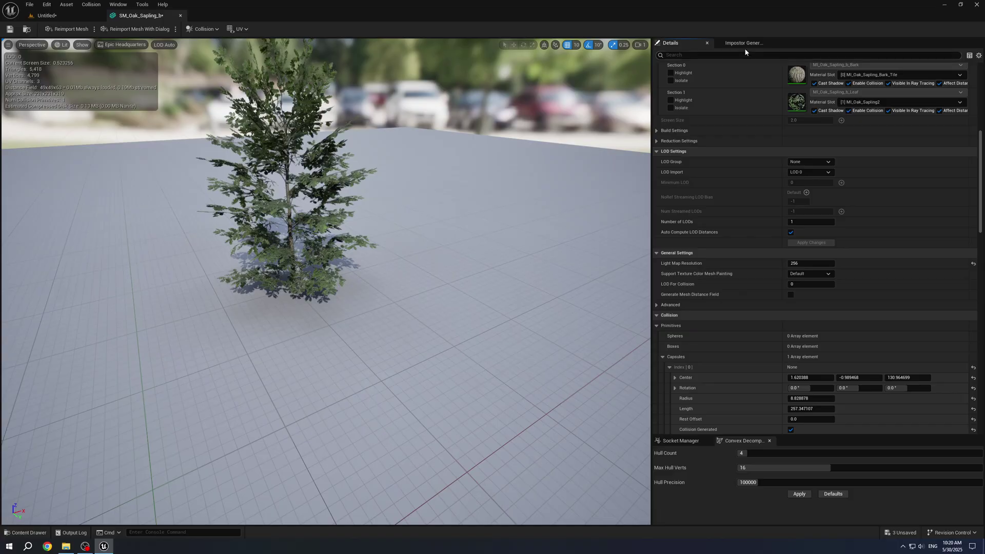
# Step: Enable Use Plane and Use Mesh Size, generate a new LOD, and view the plane from farther away
pyautogui.click(745, 44)
pyautogui.click(794, 73)
pyautogui.click(794, 82)
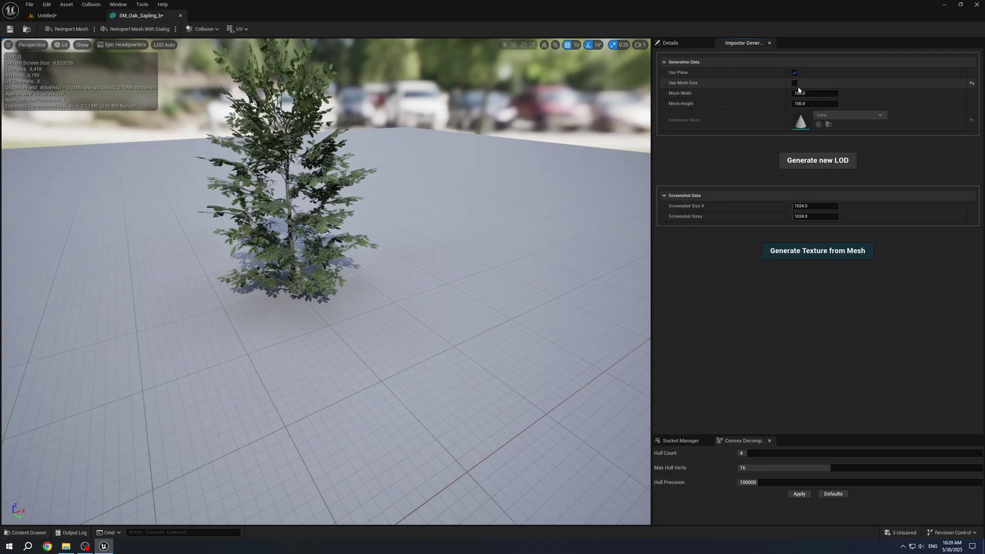
pyautogui.click(821, 162)
pyautogui.click(687, 42)
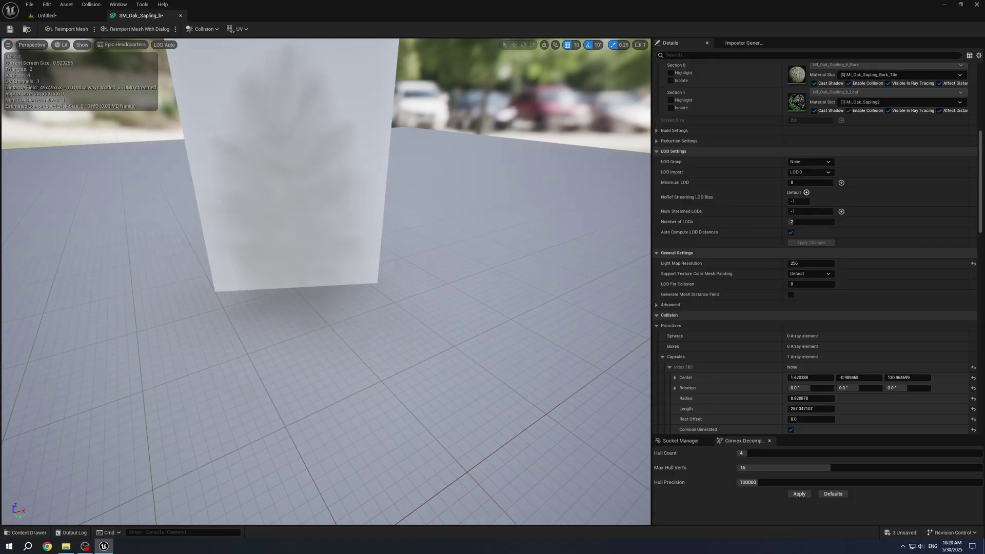
pyautogui.moveTo(328, 256); pyautogui.dragTo(266, 164, button='right')
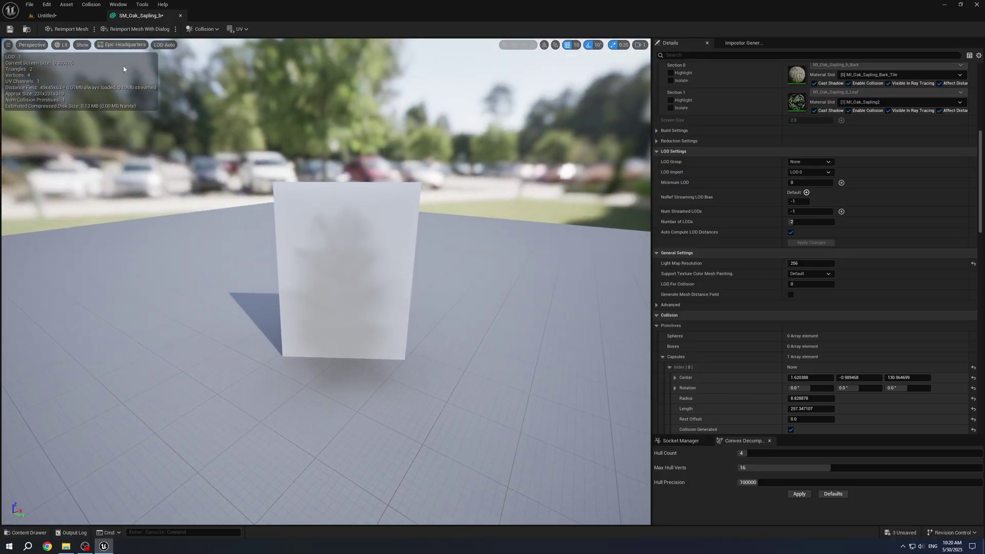
# Step: Copy MI_DefaultImpostor from the ImpostorLODGenerator Materials folder into the TestTrees/Meshes folder
pyautogui.click(61, 18)
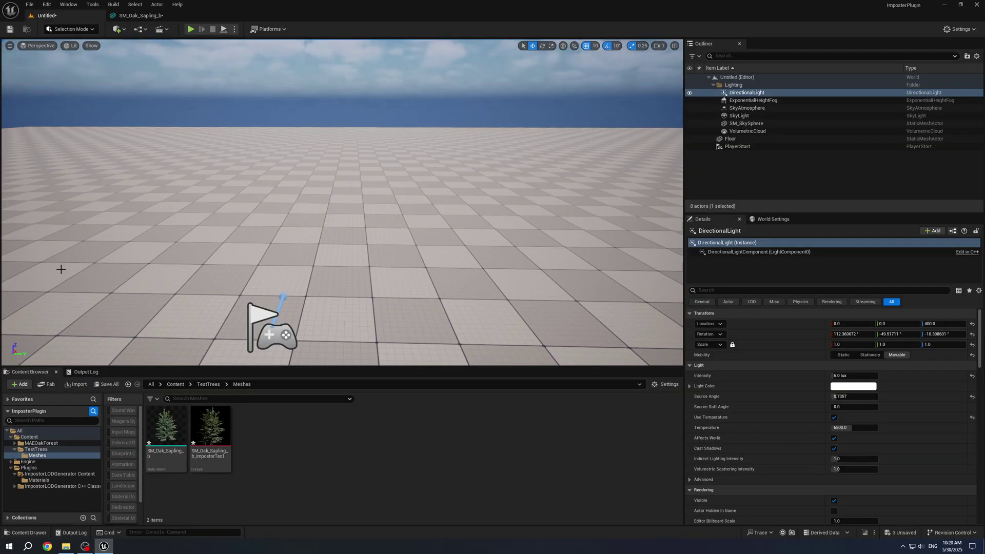
pyautogui.click(41, 481)
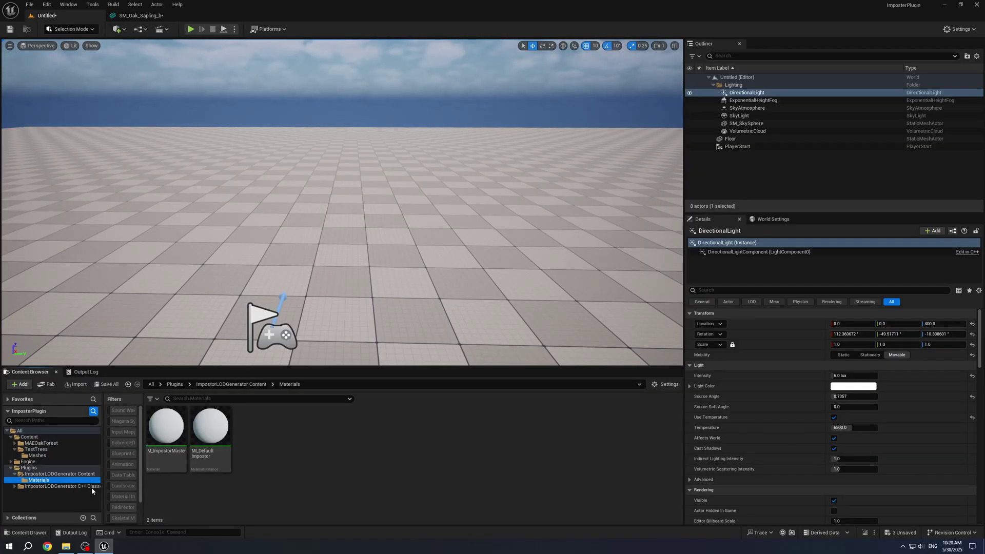
pyautogui.click(230, 468)
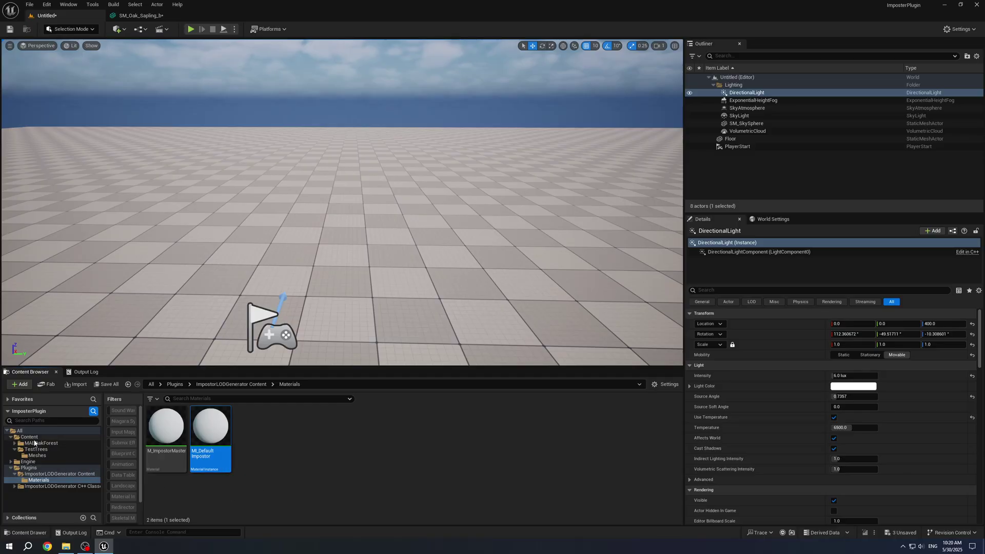
pyautogui.click(37, 455)
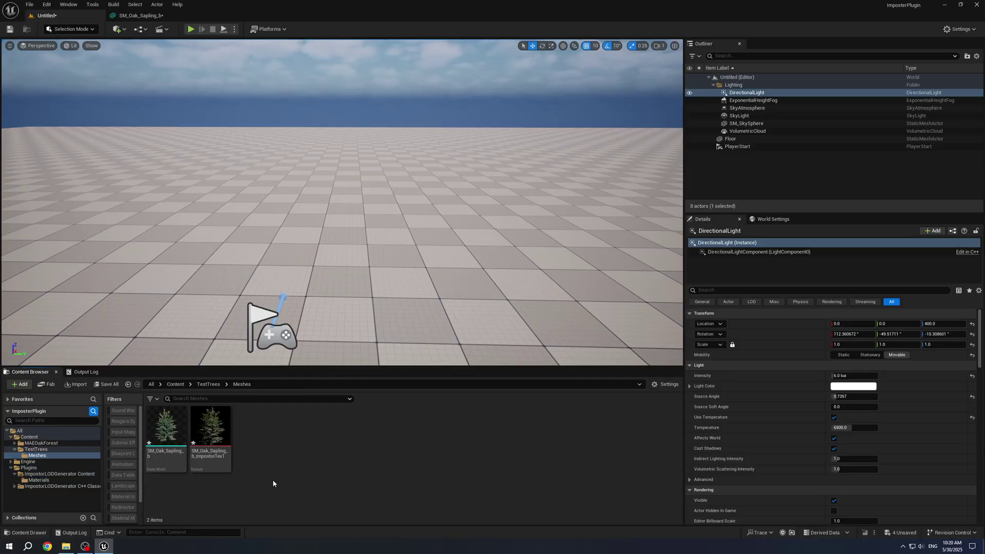
pyautogui.hotkey('ctrl', 'v')
# Step: Assign the copied MI_DefaultImpostor to the sapling mesh's Element 2 material slot
pyautogui.click(141, 17)
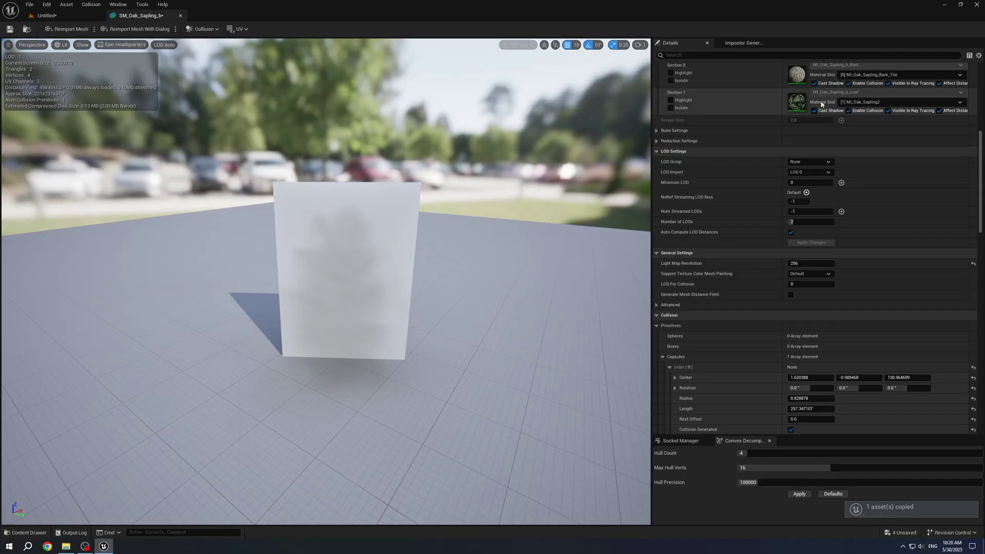
pyautogui.scroll(6, 820, 104)
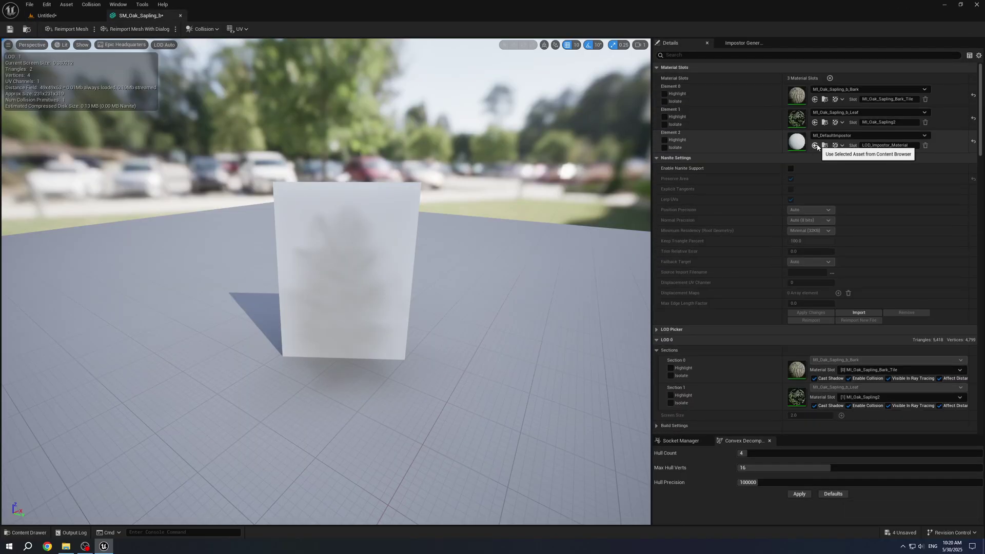
pyautogui.click(814, 146)
# Step: Set the copied MI_DefaultImpostor's Imposter Texture to SM_Oak_Sapling_b_ImpostorTex1 and check the impostor plane on the sapling mesh
pyautogui.click(46, 16)
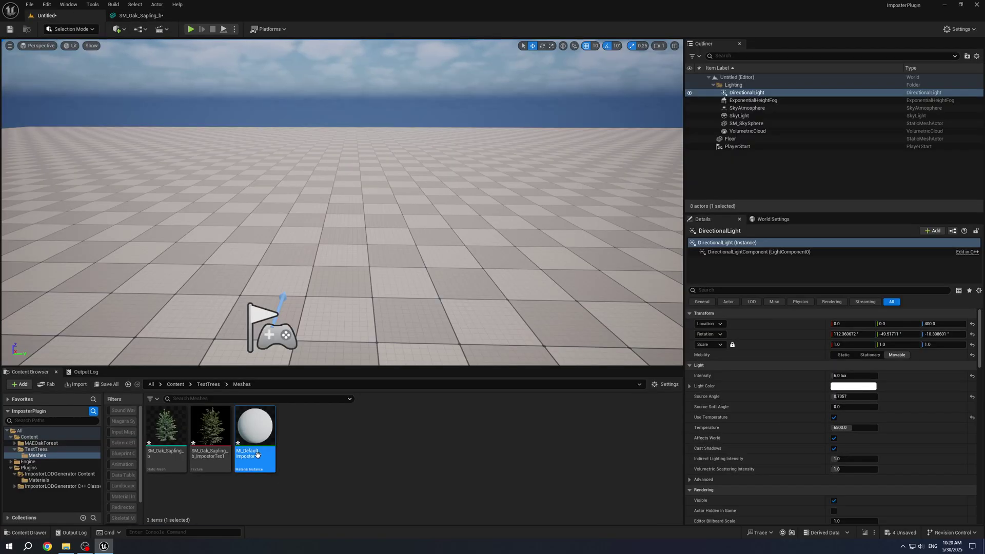
pyautogui.click(207, 447)
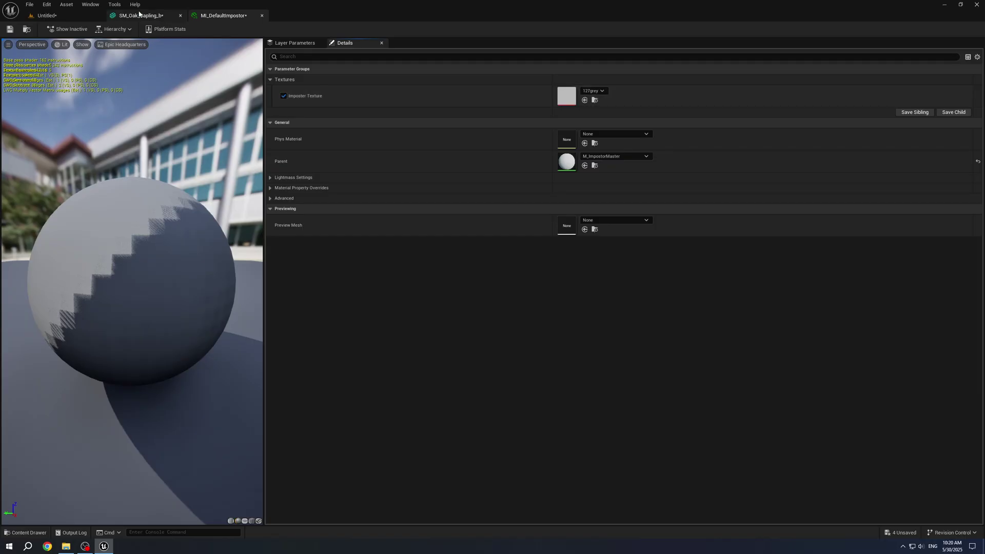
pyautogui.click(138, 16)
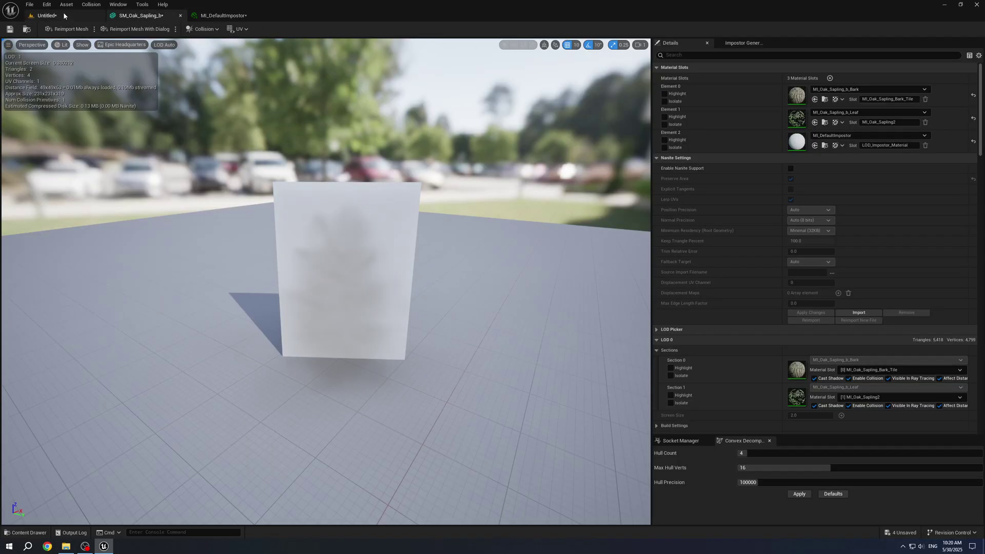
pyautogui.click(47, 15)
pyautogui.click(219, 16)
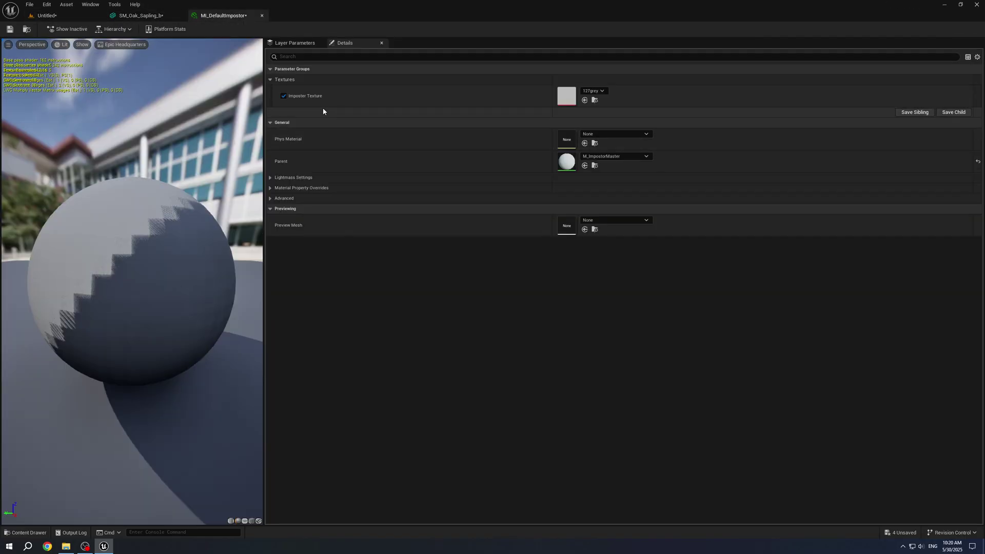
pyautogui.click(585, 100)
pyautogui.click(136, 15)
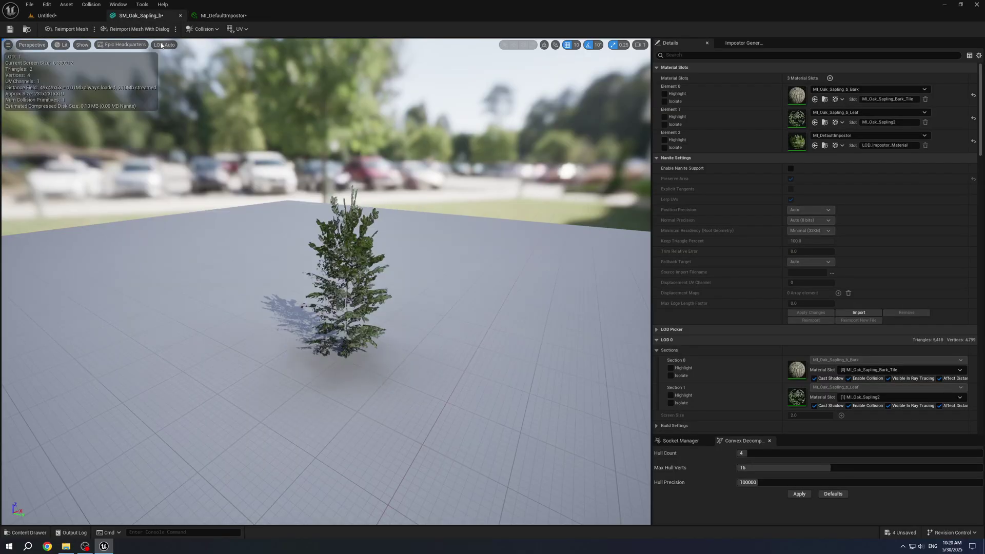
# Step: Place SM_Oak_Sapling_b on the level's floor and view it from different positions
pyautogui.click(70, 14)
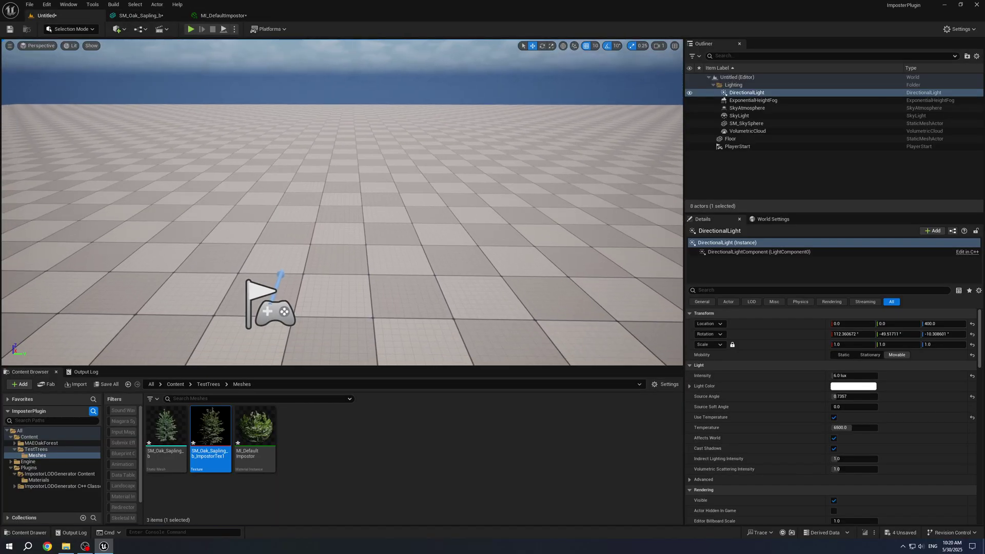
pyautogui.click(387, 199)
pyautogui.moveTo(388, 199); pyautogui.dragTo(570, 216, button='right')
pyautogui.click(481, 241)
pyautogui.press('d')
pyautogui.press('a')
pyautogui.press('d')
pyautogui.moveTo(487, 210); pyautogui.dragTo(485, 239, button='right')
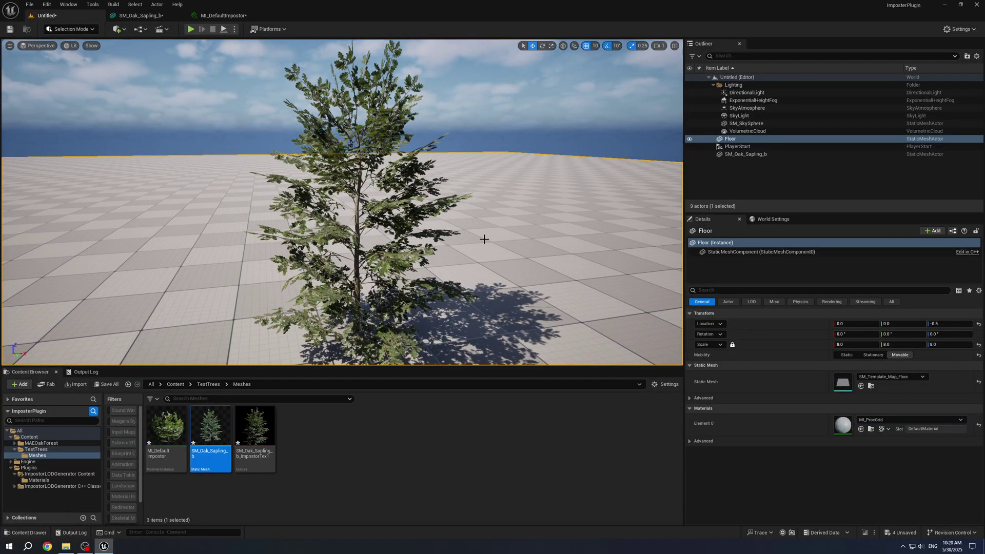
# Step: Find the distance settings of the sapling mesh with the search "dist" and disable Auto Compute LOD Distances
pyautogui.click(142, 19)
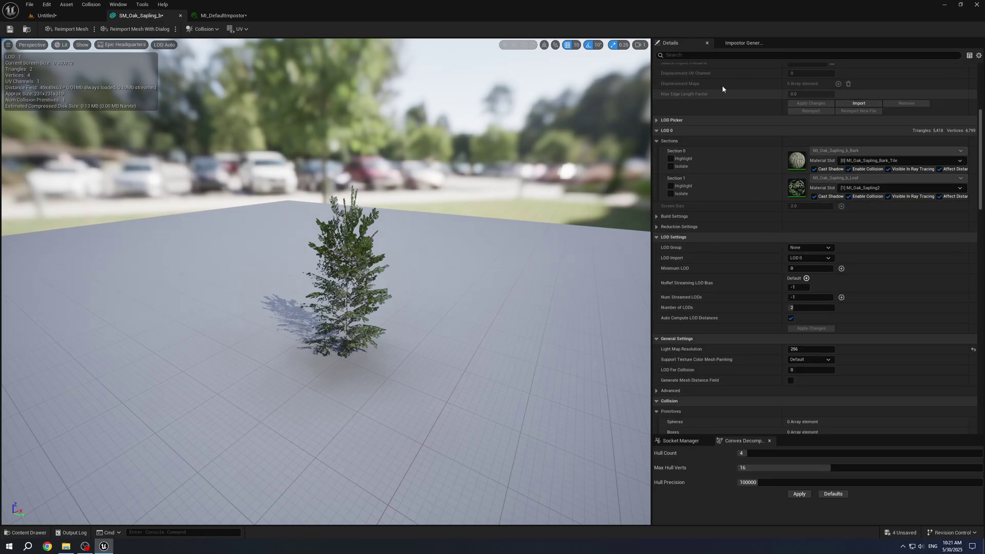
pyautogui.scroll(4, 737, 142)
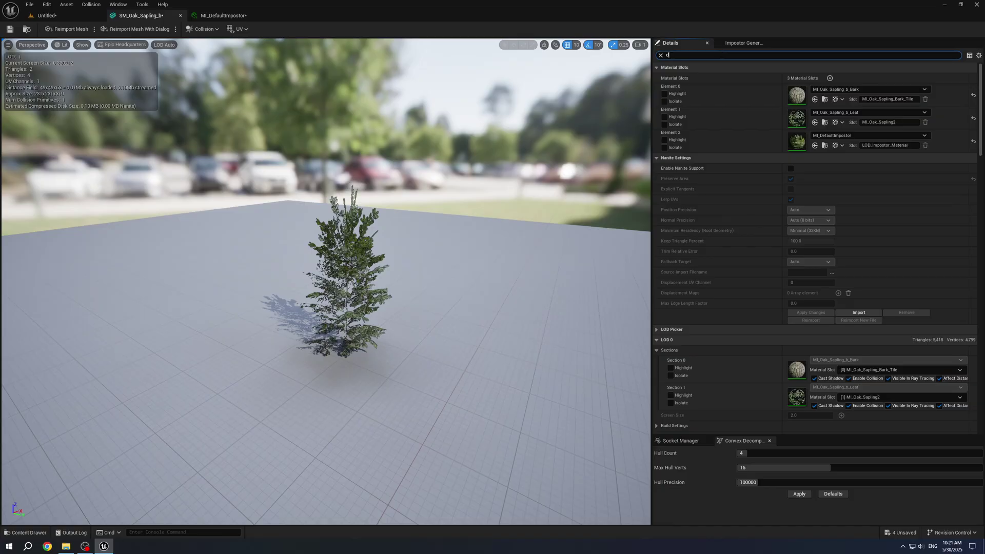
pyautogui.write('ist')
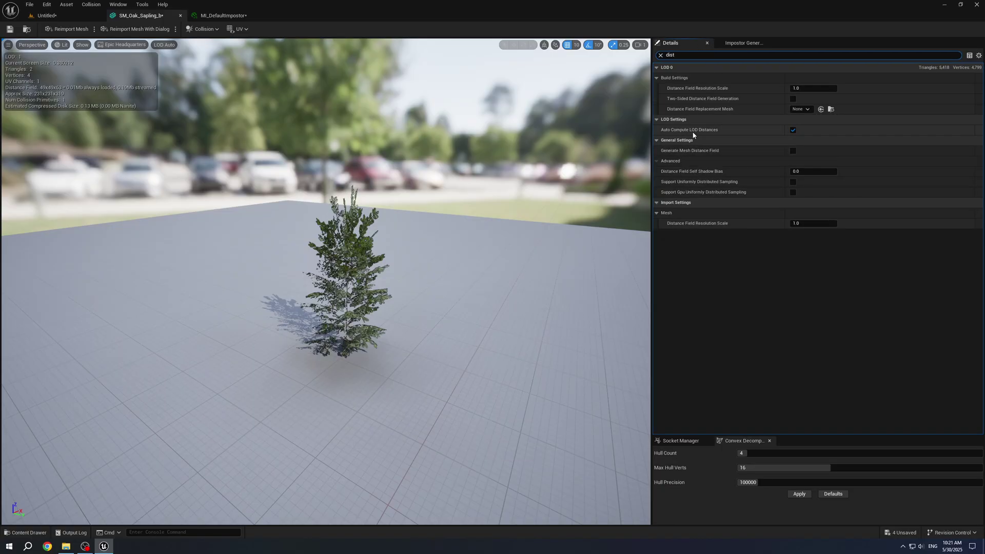
pyautogui.press('BackSpace')
pyautogui.press('BackSpace')
pyautogui.press('BackSpace')
pyautogui.press('BackSpace')
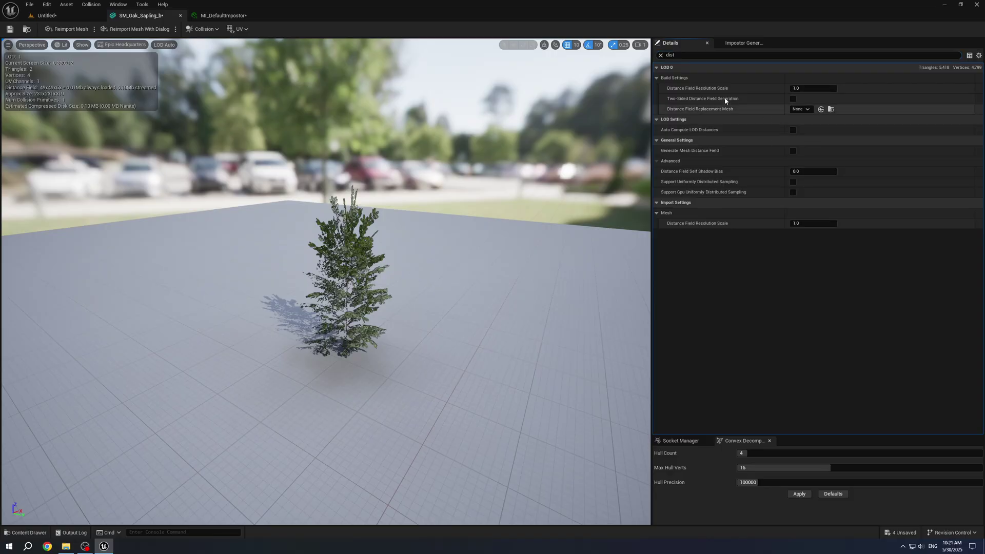
# Step: Switch the sapling mesh preview from automatic LOD selection to LOD 1
pyautogui.scroll(-5, 781, 271)
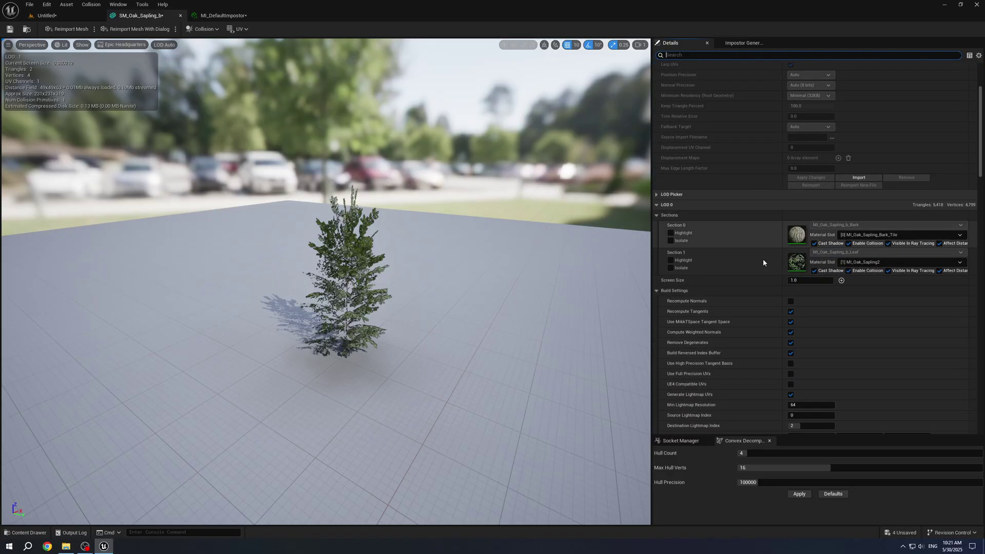
pyautogui.scroll(6, 744, 215)
pyautogui.scroll(3, 462, 190)
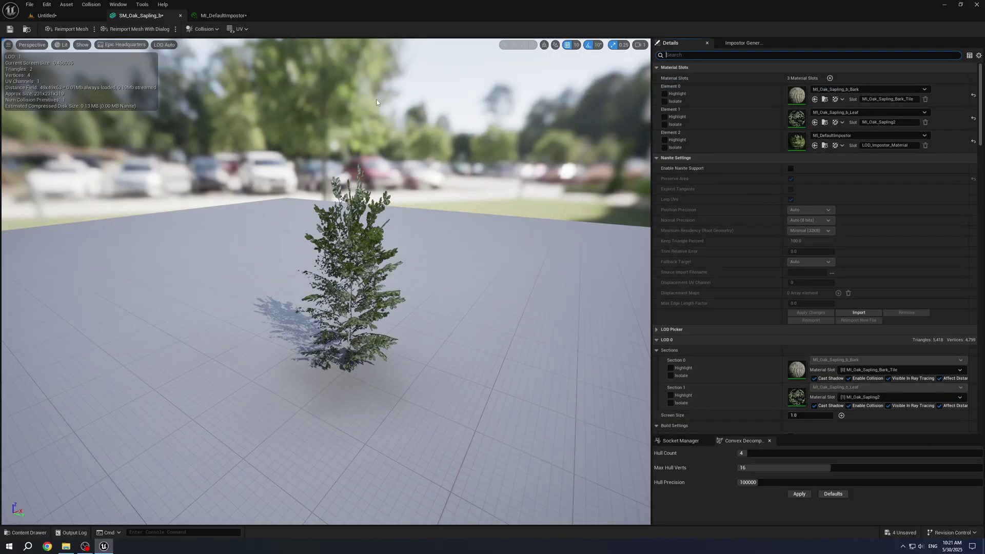
pyautogui.click(171, 45)
pyautogui.click(164, 84)
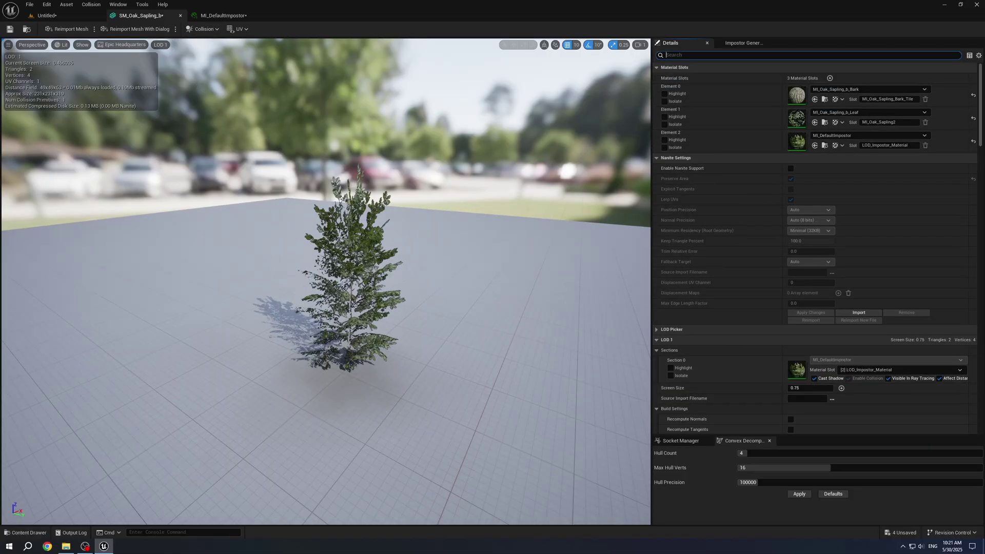
# Step: Search the LOD 1 properties for "dist" and "reso", and clear the search
pyautogui.write('dist')
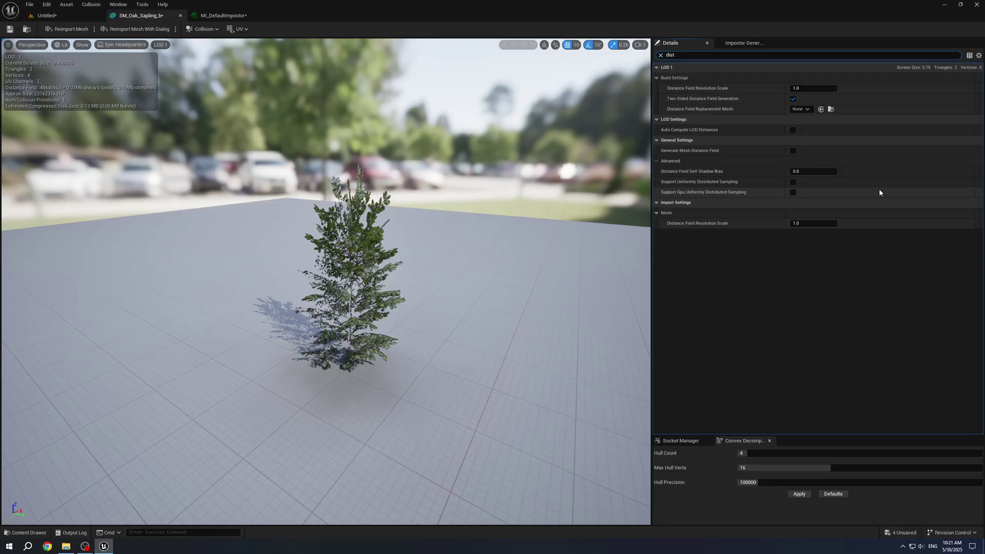
pyautogui.press('BackSpace')
pyautogui.press('BackSpace')
pyautogui.press('BackSpace')
pyautogui.press('BackSpace')
pyautogui.write('reso')
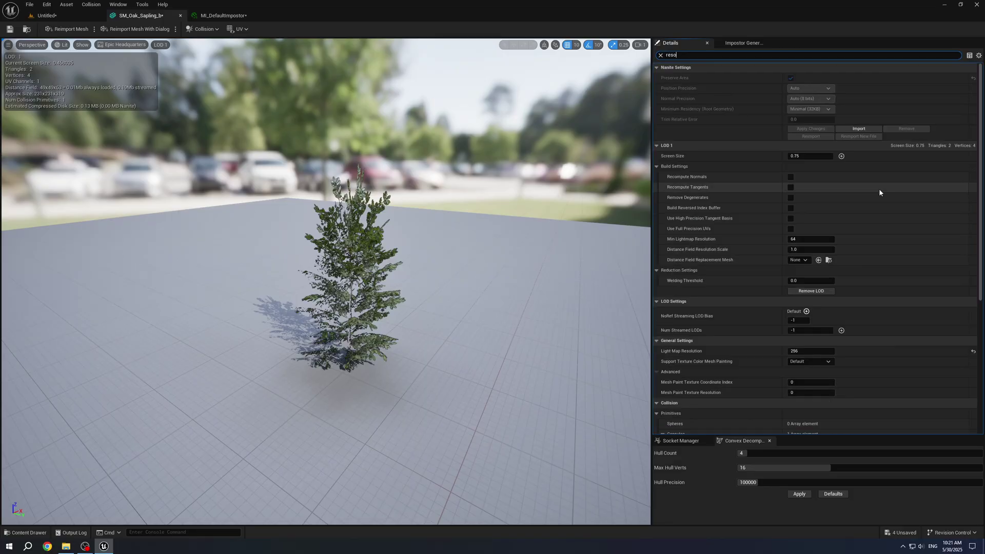
pyautogui.press('BackSpace')
pyautogui.press('BackSpace')
pyautogui.press('BackSpace')
pyautogui.press('BackSpace')
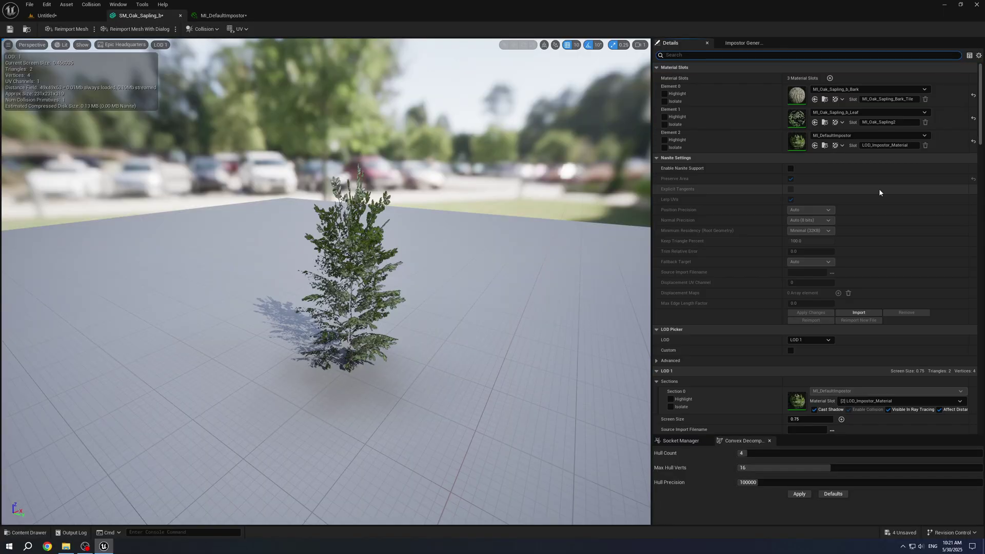
# Step: Set the Screen Size of LOD 1 to 0.2
pyautogui.scroll(-4, 882, 217)
pyautogui.scroll(-4, 875, 275)
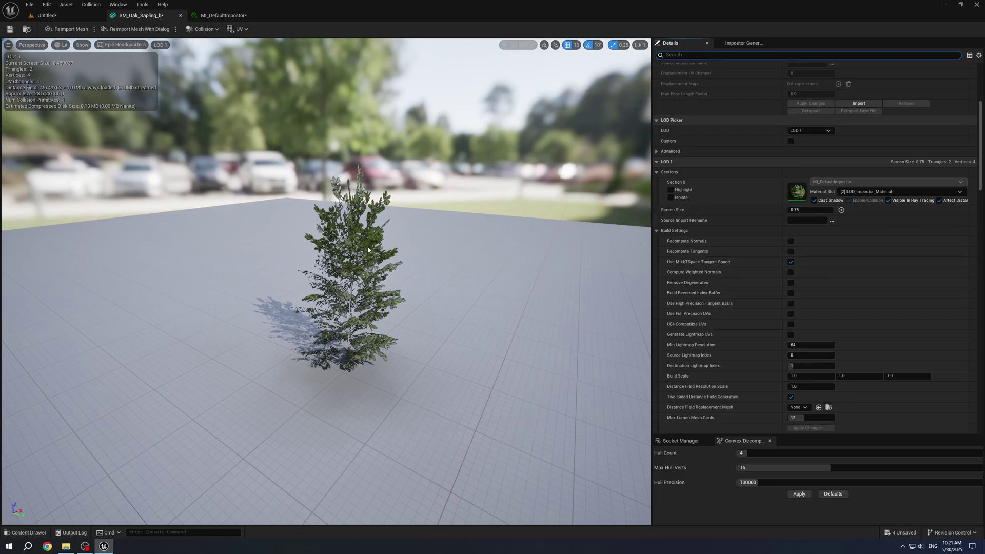
pyautogui.click(814, 211)
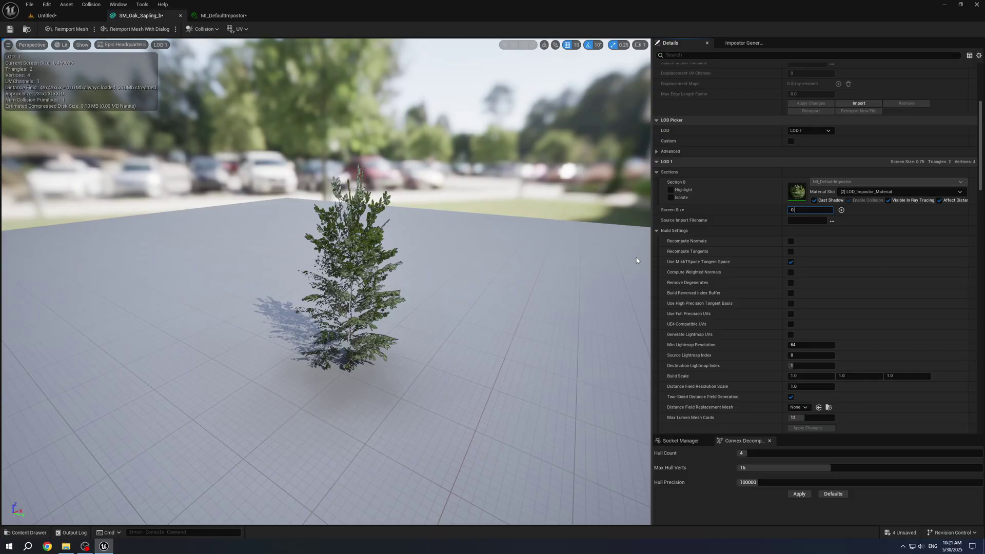
pyautogui.press('Return')
# Step: Return the preview to LOD Auto and examine the sapling's LOD switching from near and far distances
pyautogui.moveTo(282, 265); pyautogui.dragTo(303, 273, button='right')
pyautogui.click(161, 45)
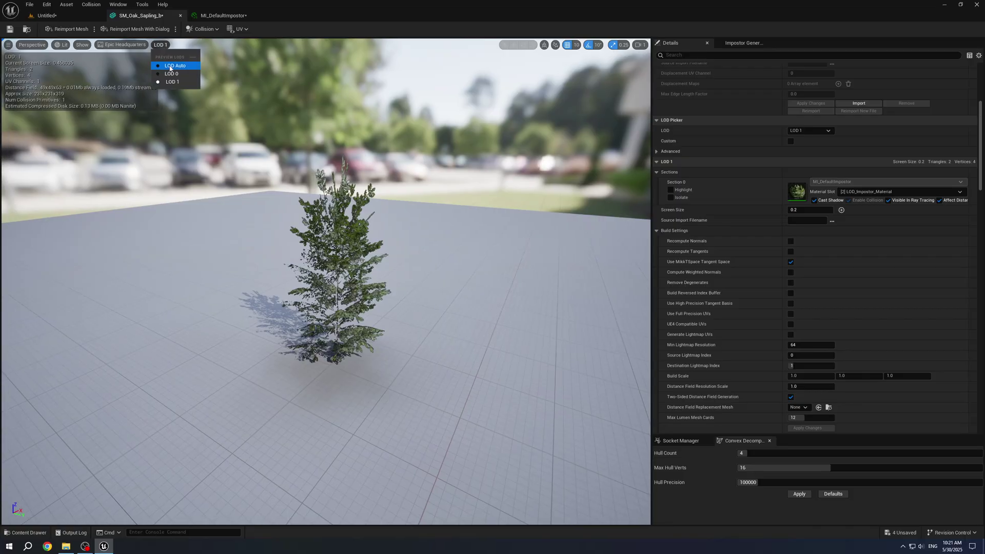
pyautogui.click(175, 67)
pyautogui.press('s')
pyautogui.moveTo(326, 281); pyautogui.dragTo(323, 288, button='right')
pyautogui.press('w')
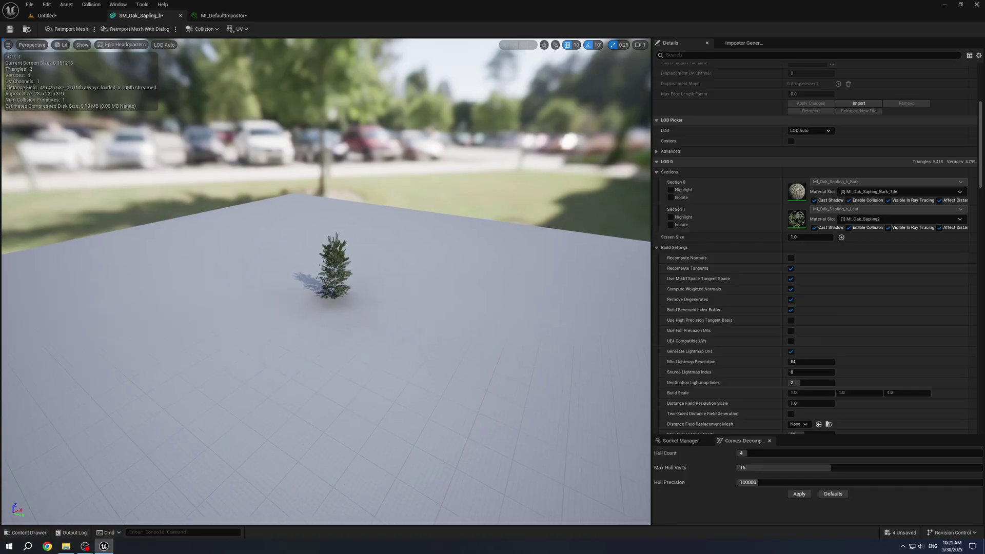
pyautogui.scroll(4, 325, 282)
pyautogui.scroll(2, 352, 164)
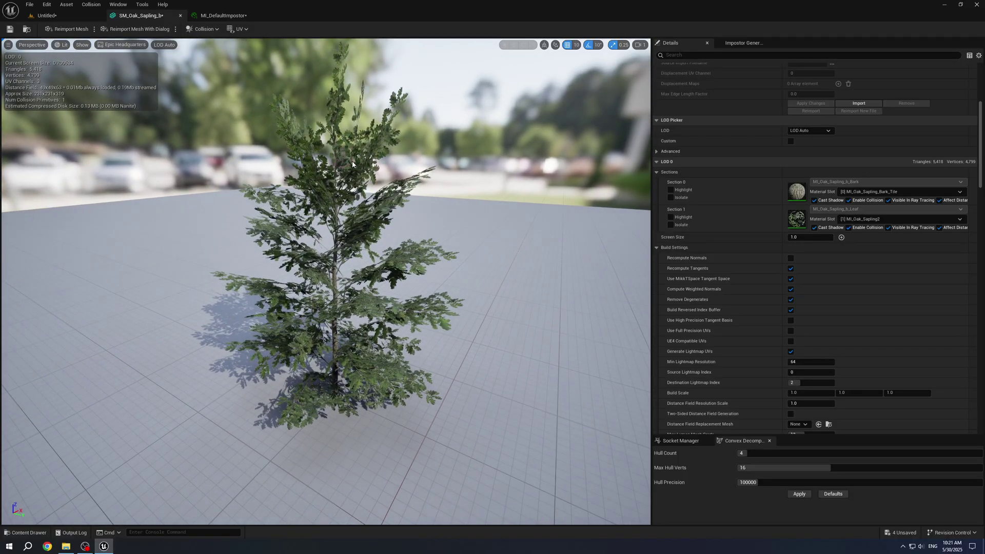